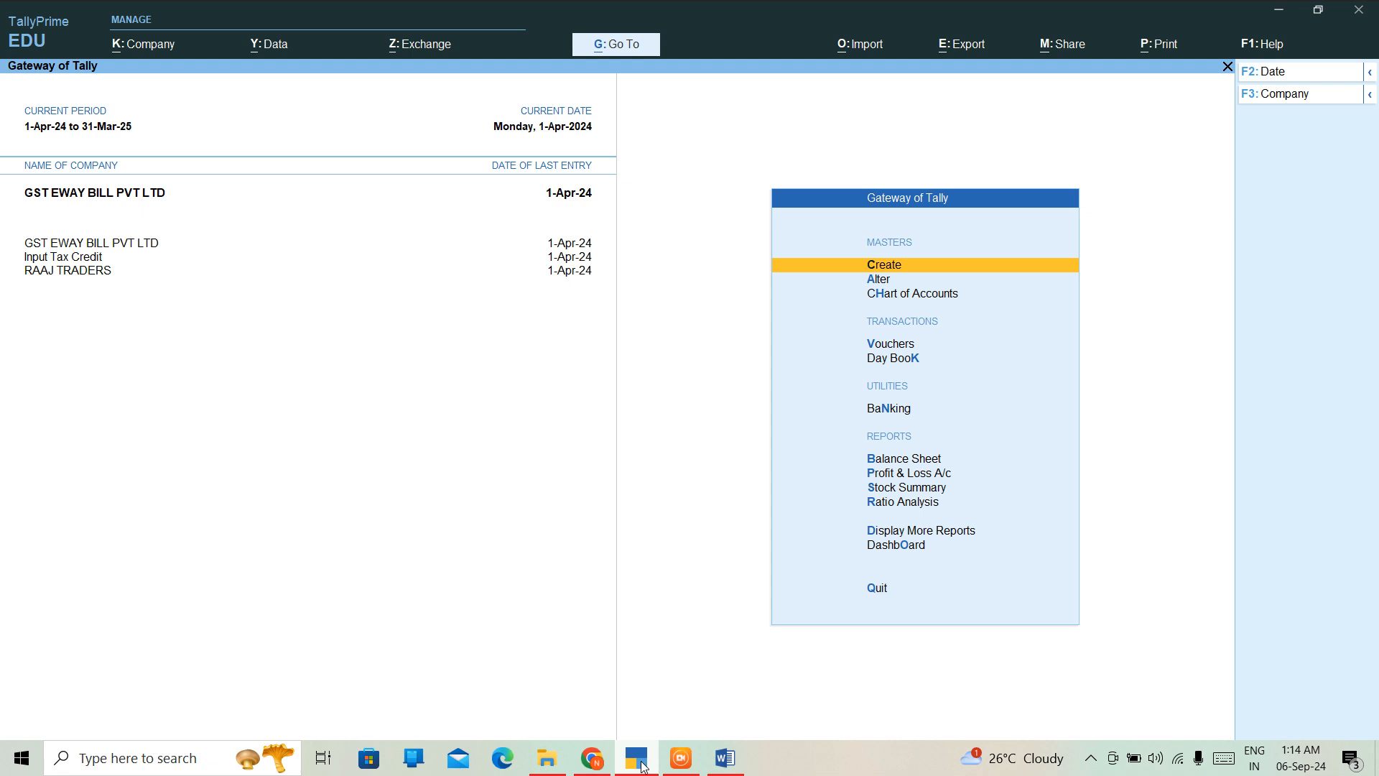
# Switch to the IFRA TALLY NOTES document in Word and review the NIL RATED GOODS and EXEMPTED GOODS notes.
pyautogui.click(725, 758)
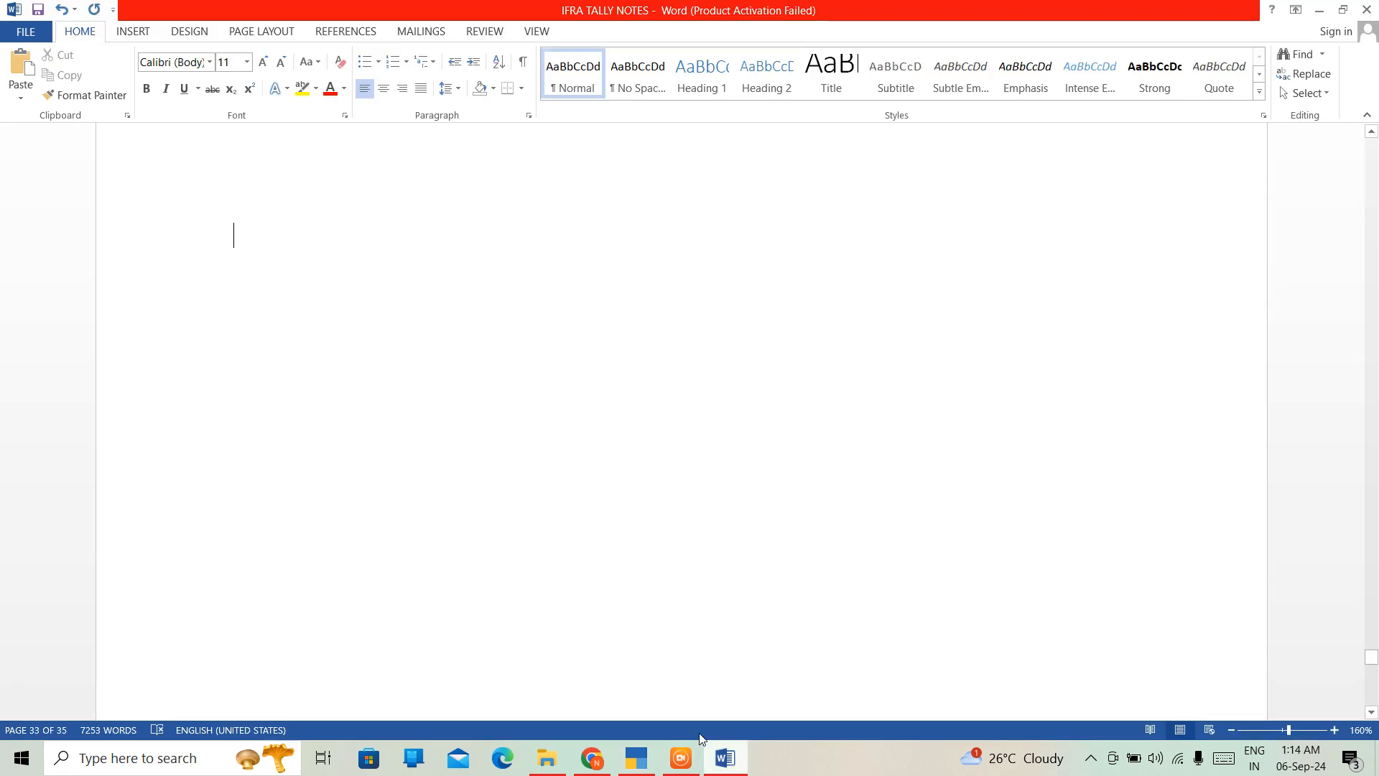
pyautogui.scroll(5, 645, 476)
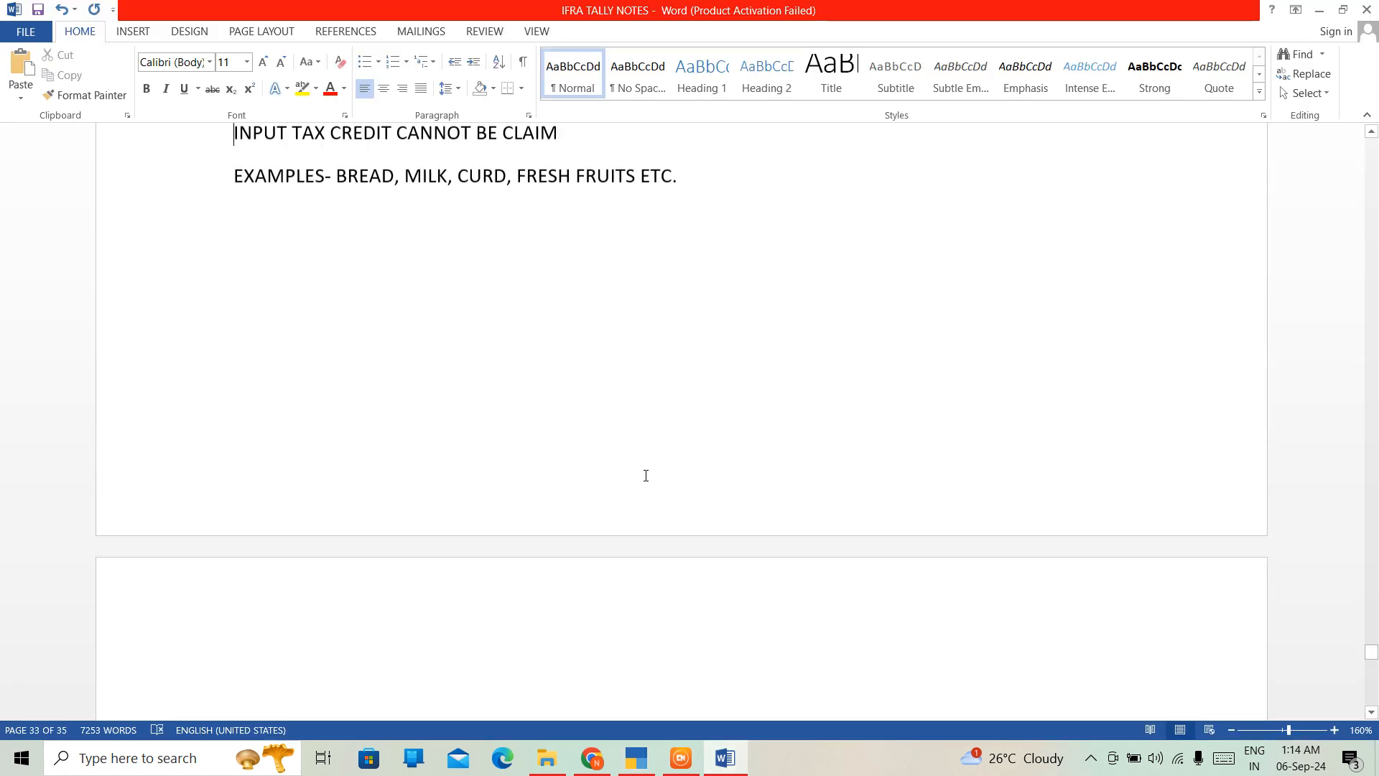
pyautogui.press('Up')
pyautogui.press('Up')
pyautogui.press('Up')
pyautogui.press('Up')
pyautogui.press('Up')
pyautogui.press('Up')
pyautogui.press('Up')
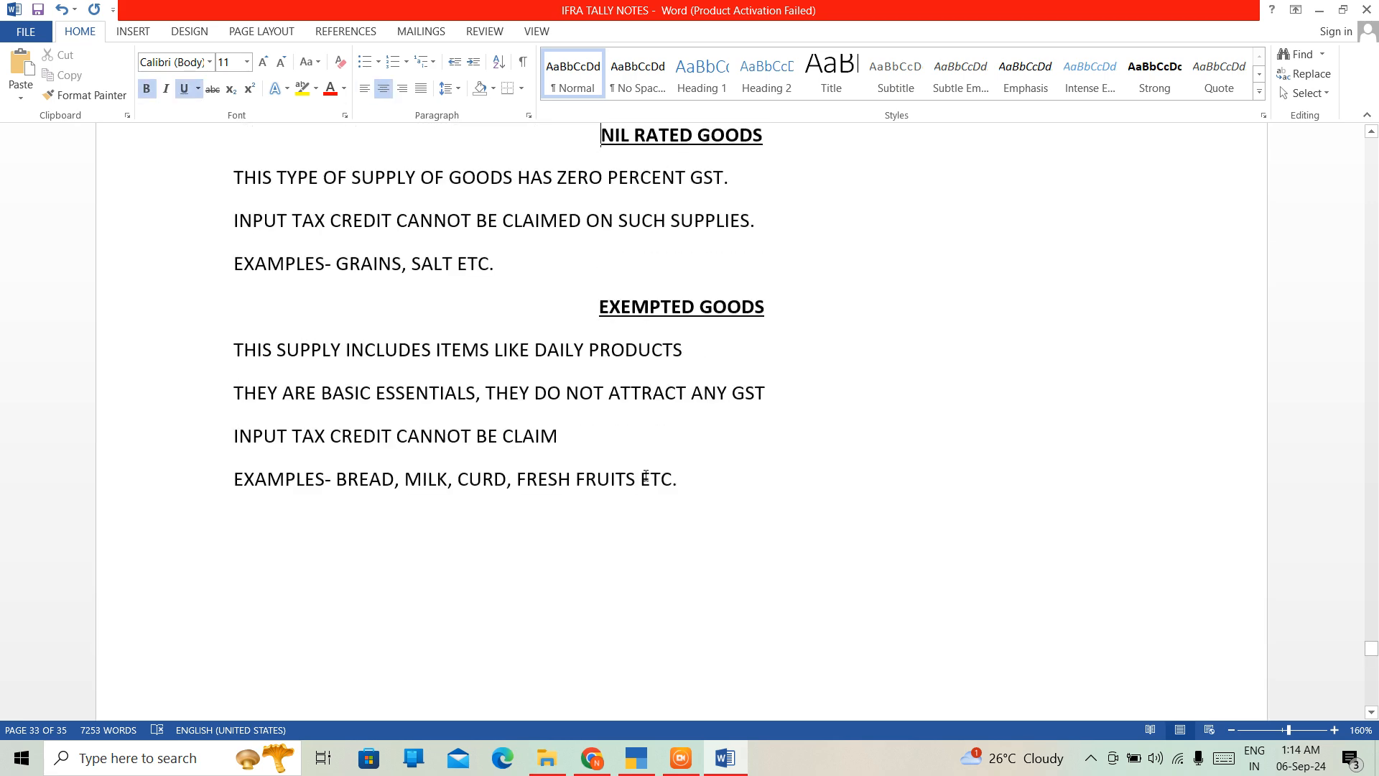
pyautogui.scroll(1, 646, 476)
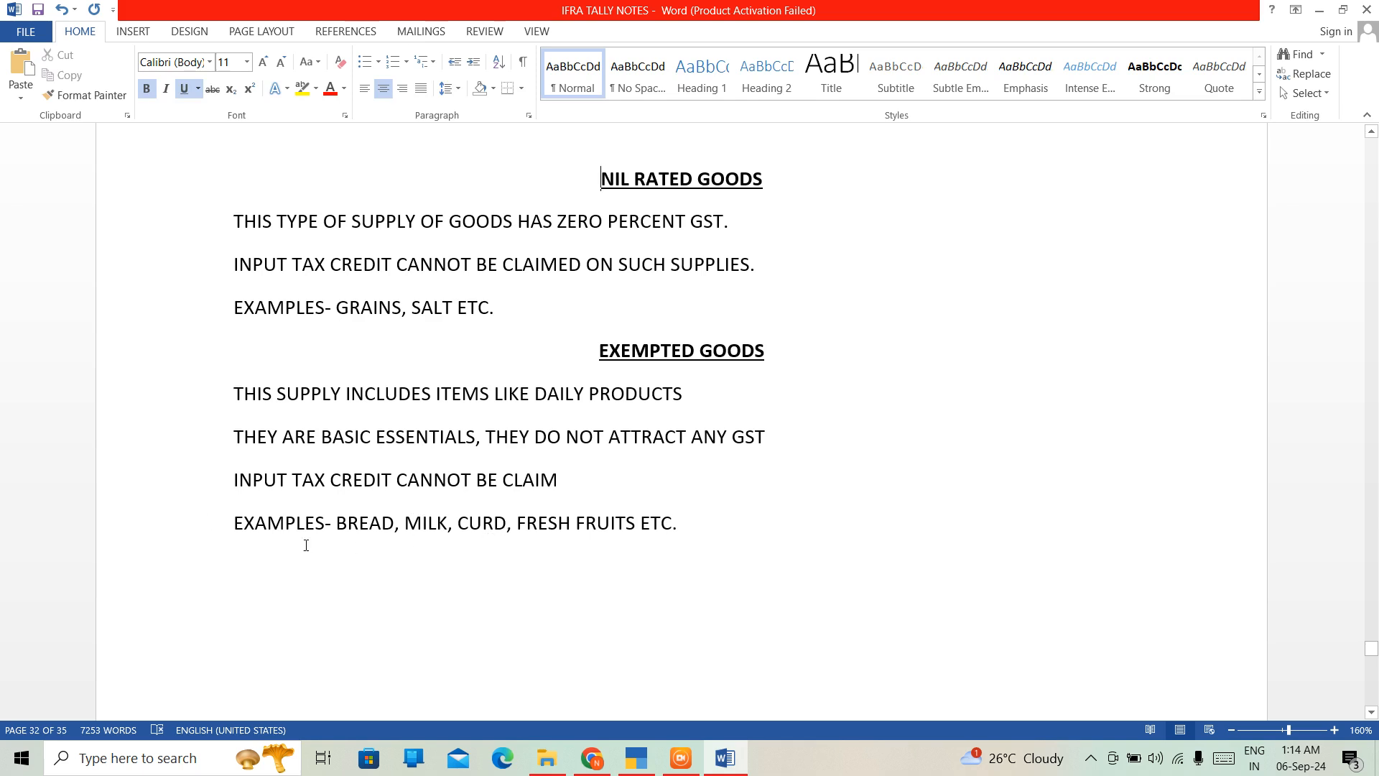
# Set up a centred, bold and underlined heading line on the blank page after the EXEMPTED GOODS notes.
pyautogui.press('Down')
pyautogui.press('Down')
pyautogui.press('Down')
pyautogui.press('Down')
pyautogui.press('Down')
pyautogui.press('Down')
pyautogui.press('Down')
pyautogui.press('Down')
pyautogui.press('Down')
pyautogui.press('pagedown')
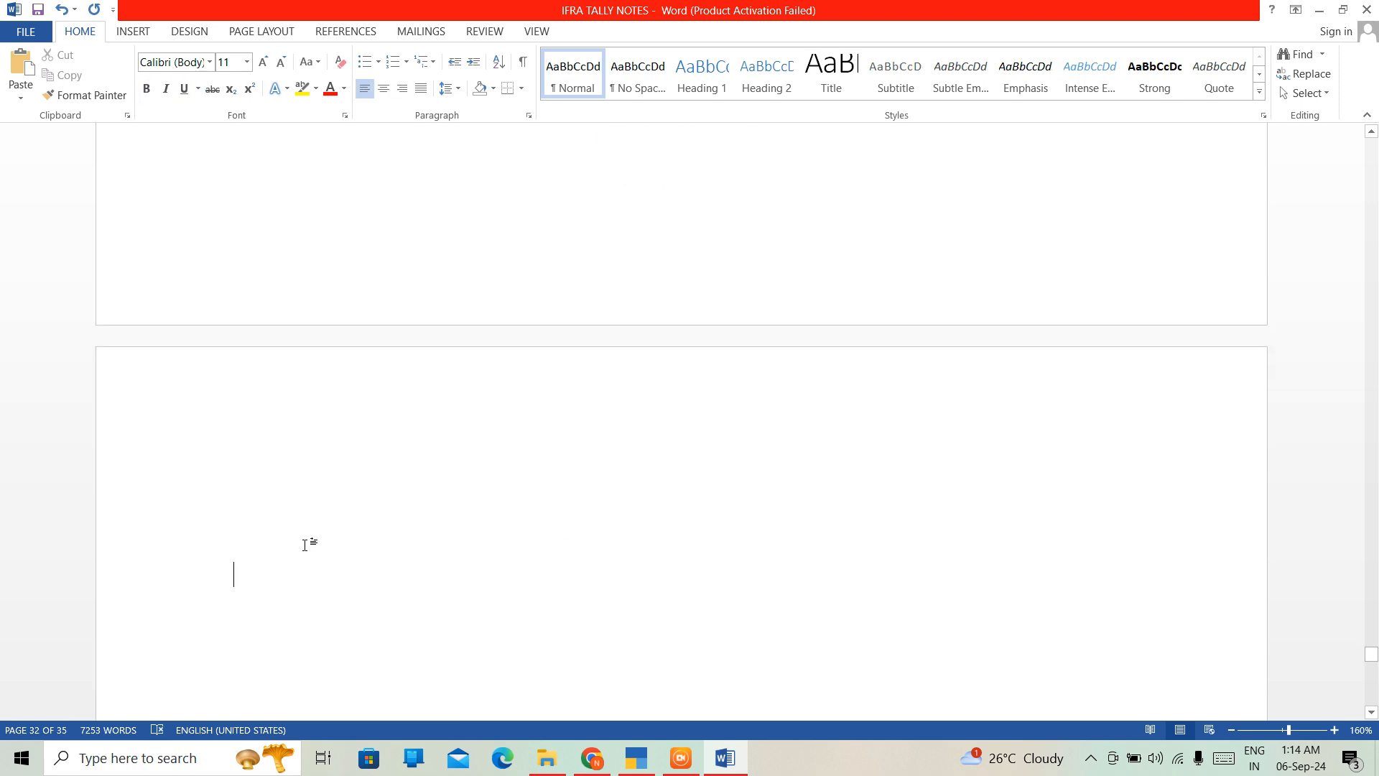
pyautogui.press('pagedown')
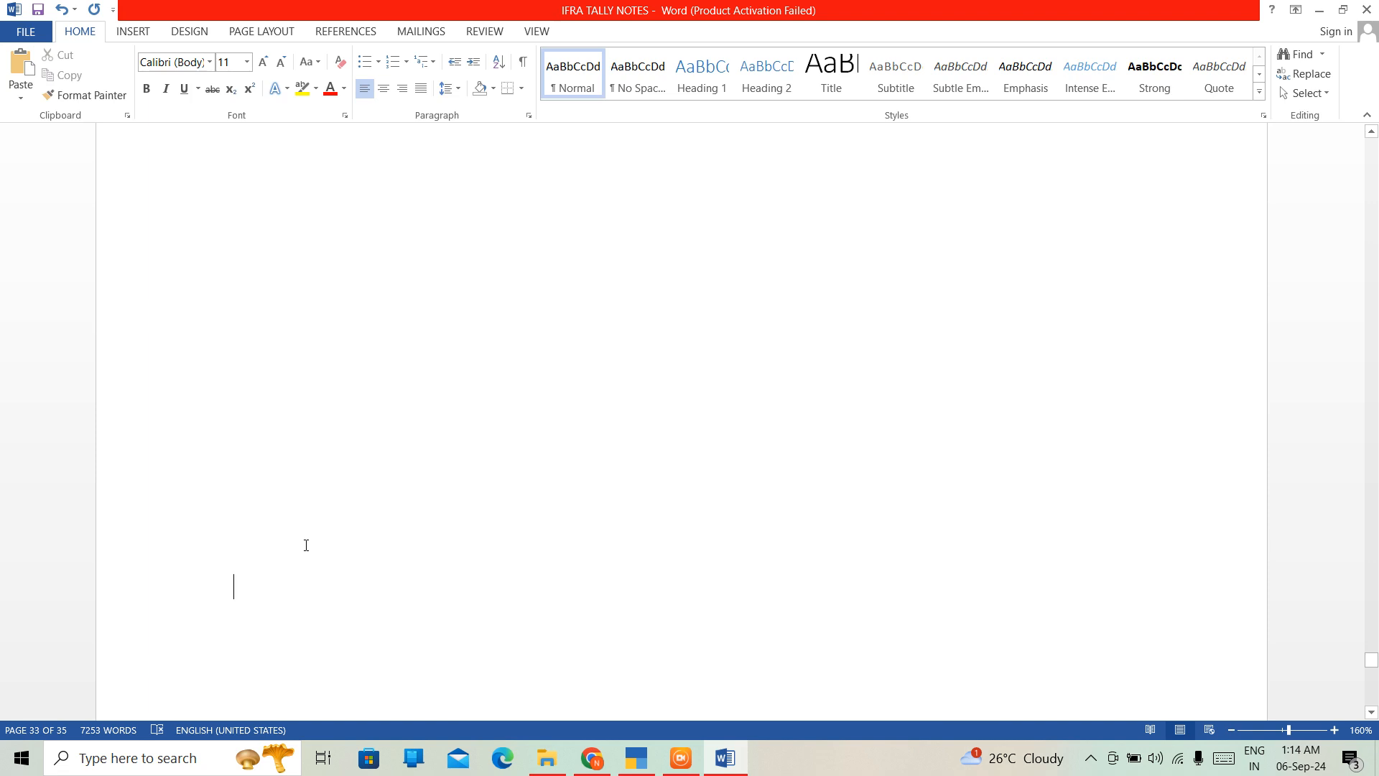
pyautogui.press('Up')
pyautogui.press('Up')
pyautogui.press('Up')
pyautogui.press('Up')
pyautogui.press('Up')
pyautogui.press('Up')
pyautogui.press('Up')
pyautogui.press('Up')
pyautogui.press('Up')
pyautogui.press('Up')
pyautogui.hotkey('ctrl', 'e')
pyautogui.hotkey('ctrl', 'b')
pyautogui.hotkey('ctrl', 'u')
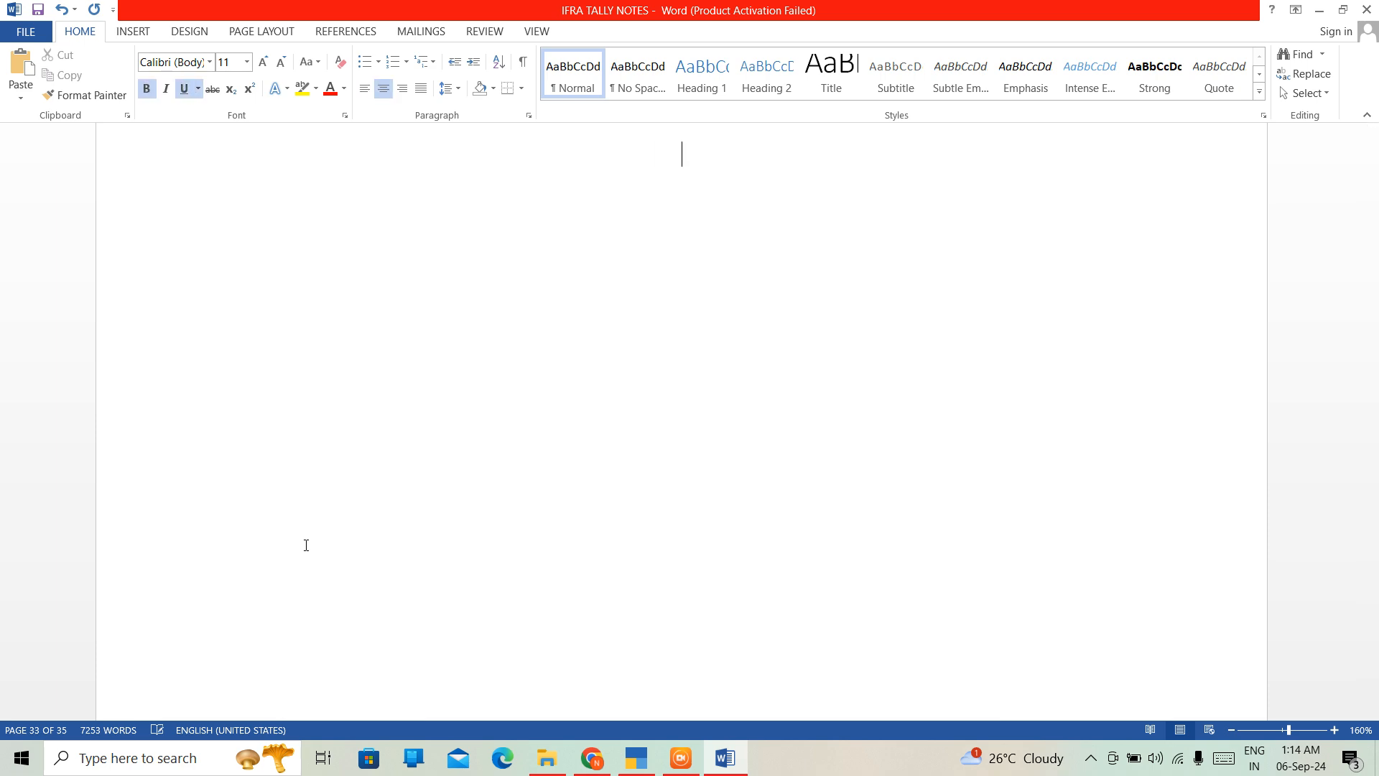
pyautogui.write('b')
pyautogui.press('BackSpace')
pyautogui.write('B2B')
pyautogui.press('Return')
pyautogui.hotkey('ctrl', 'l')
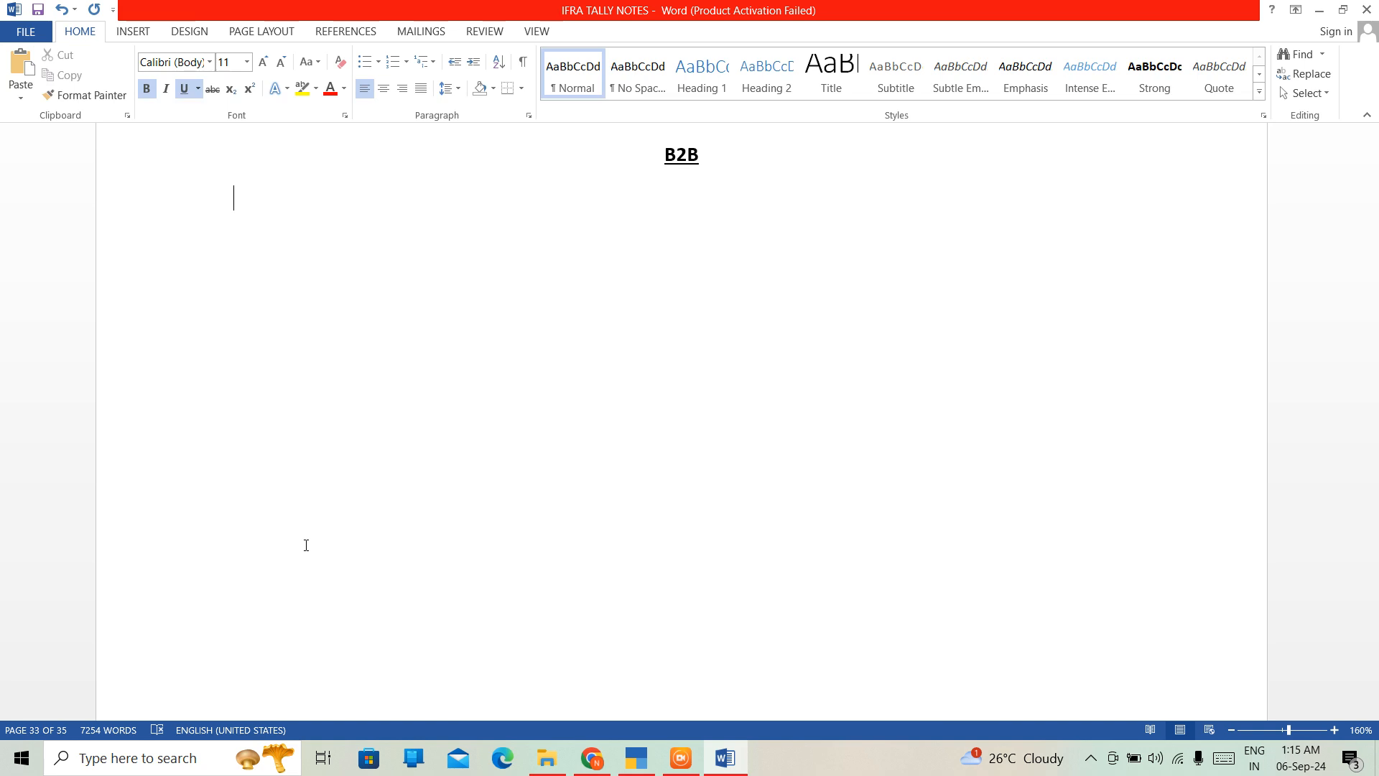
pyautogui.hotkey('ctrl', 'z')
pyautogui.hotkey('ctrl', 'z')
pyautogui.hotkey('ctrl', 'z')
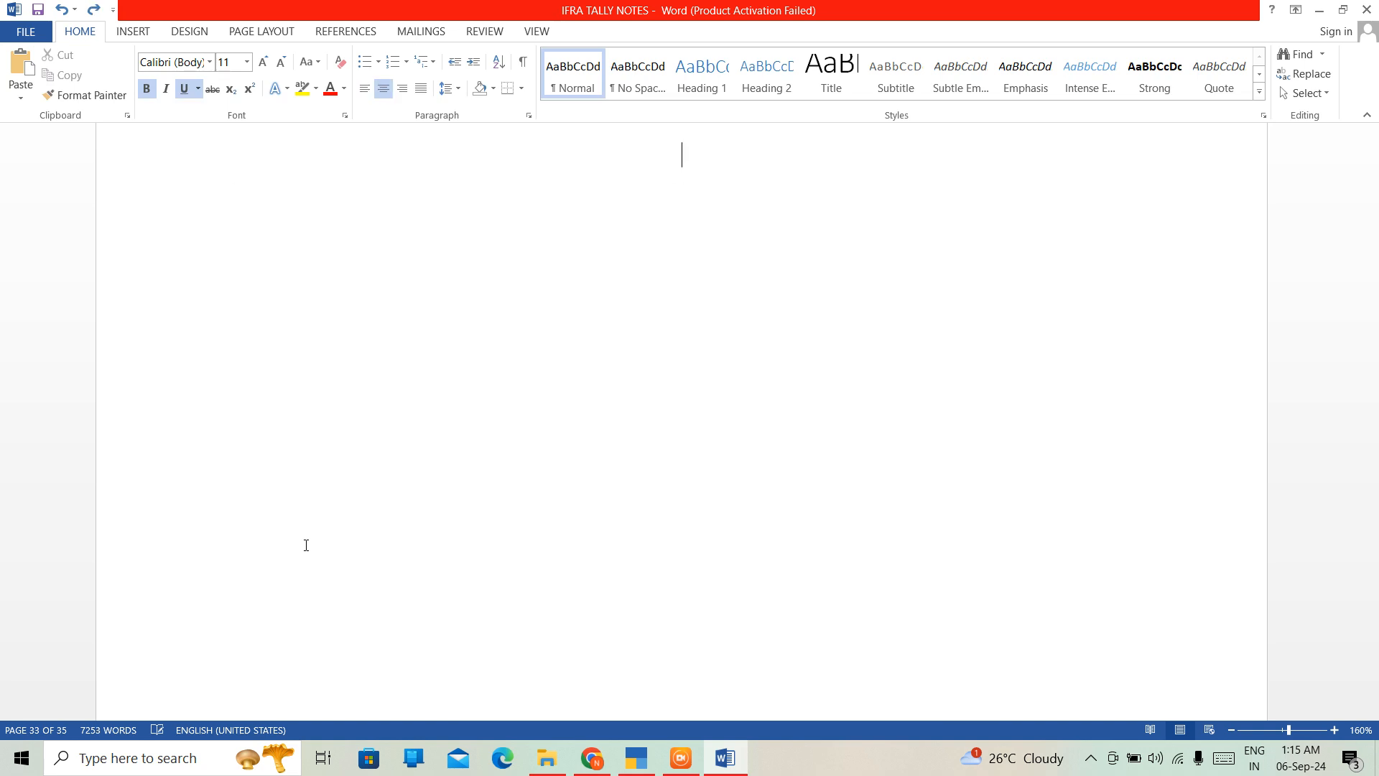
# Enter the heading "B2B" and the line "BUSINESS TO BUSINESS TRANSACTIONS" below it.
pyautogui.write('B2B')
pyautogui.press('Return')
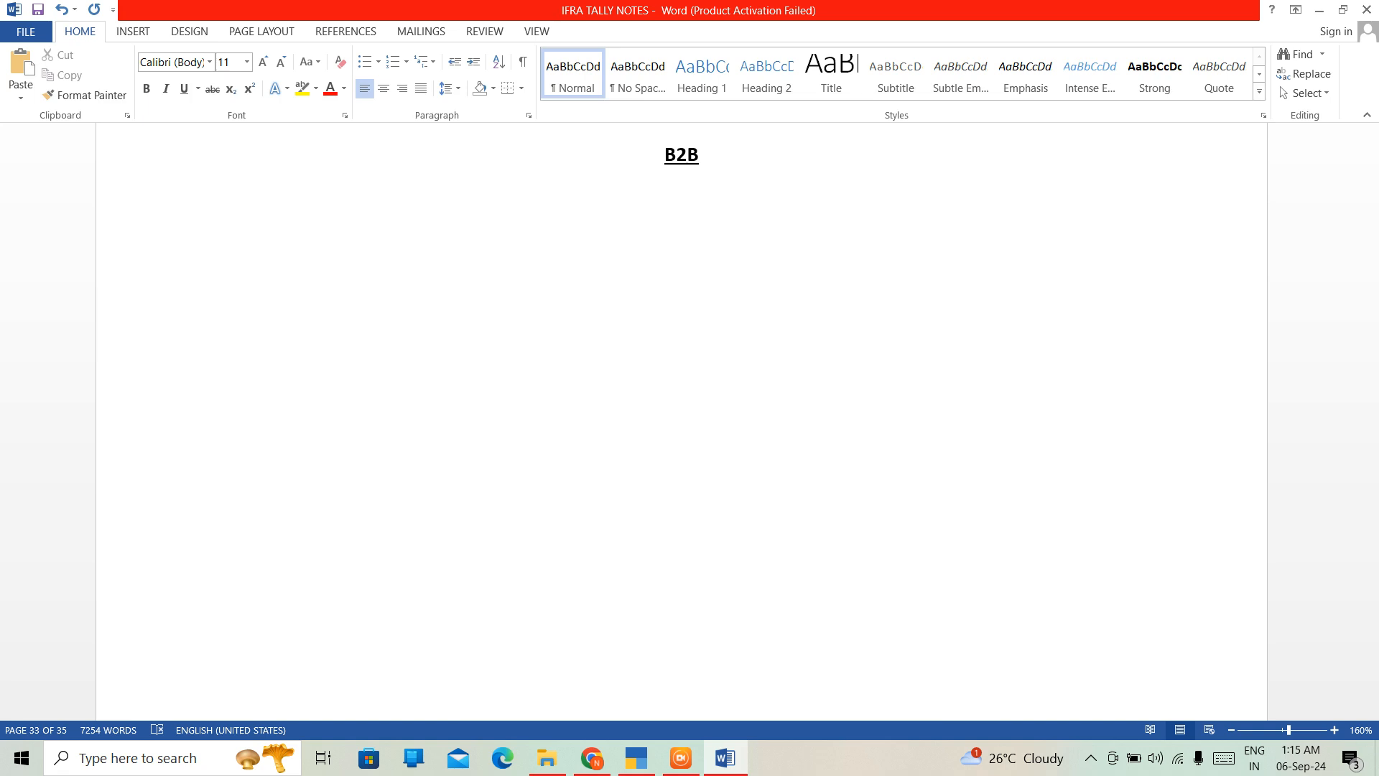
pyautogui.write('BUSINESS TO ')
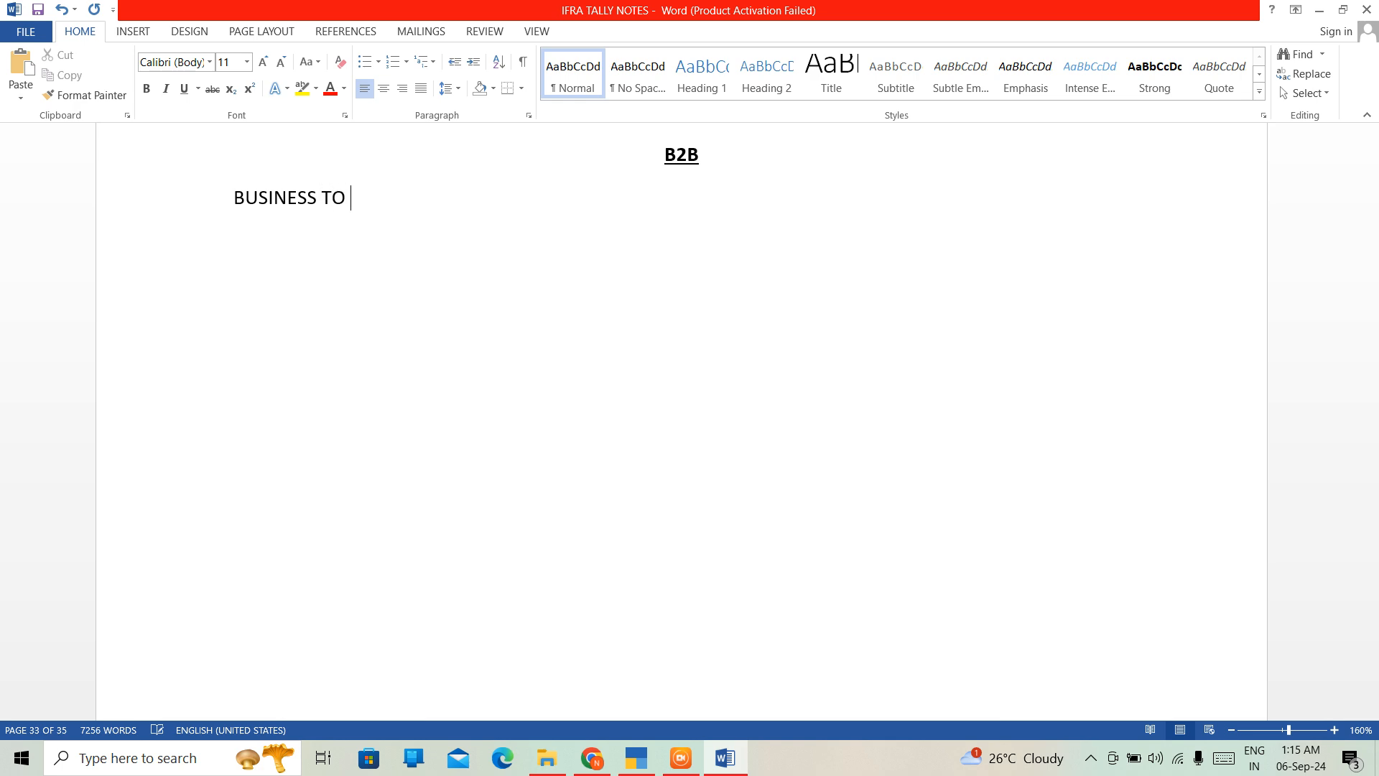
pyautogui.write('BUSINESS TR')
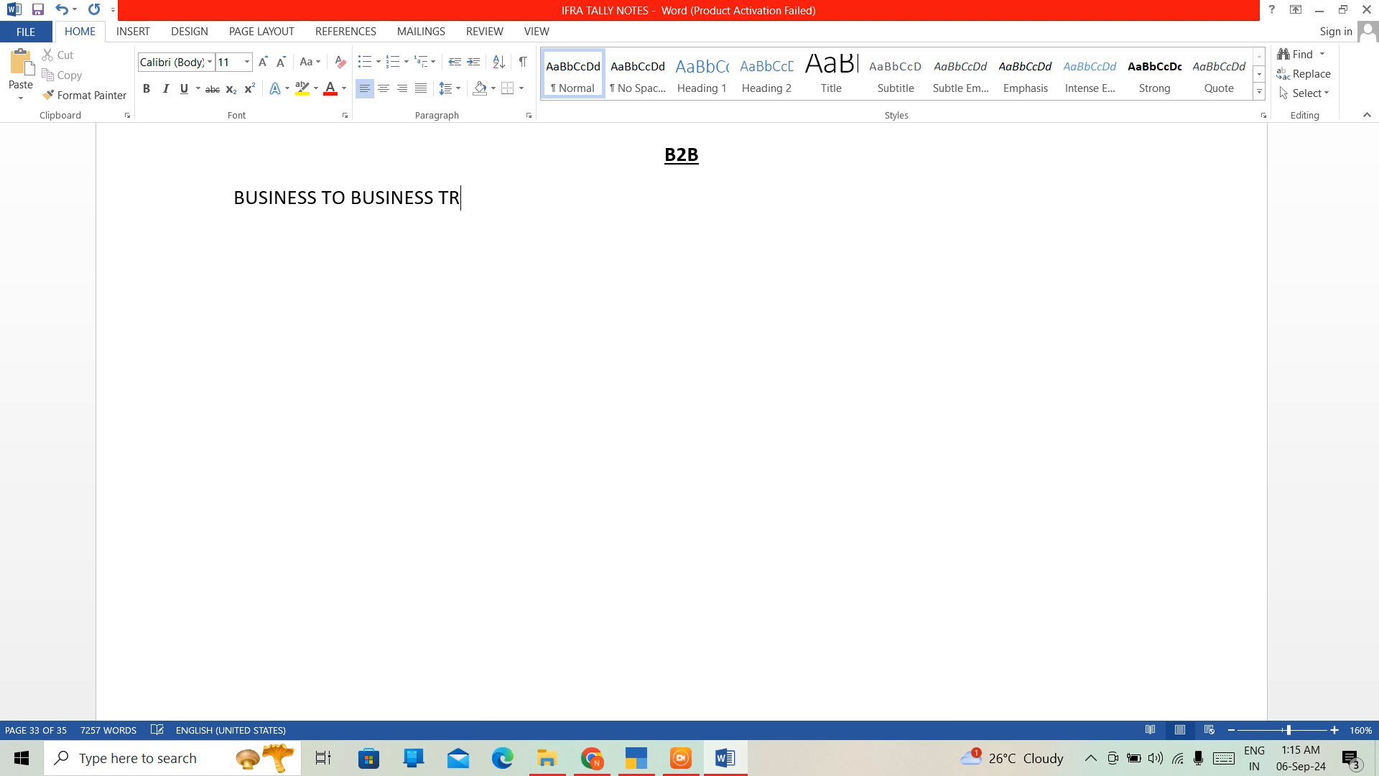
pyautogui.write('ANSACTIONS')
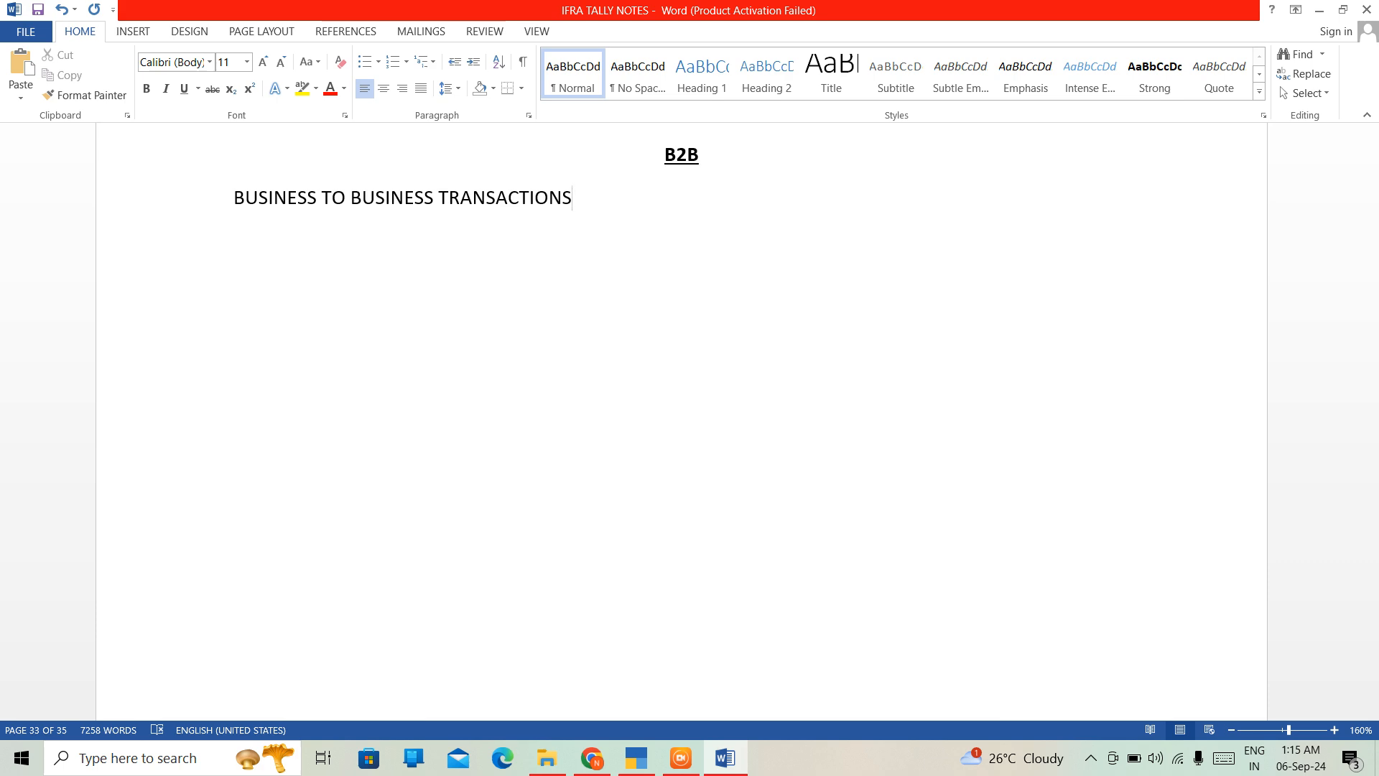
# Add the paragraph "IN B2B TRANSACTIONS, THE CUSTOMER IS ALSO A REGISTERED PERSON AND ELIGIBLE TO TAKE INPUT TAX CREDIT".
pyautogui.press('Return')
pyautogui.write('IN B2B TRA')
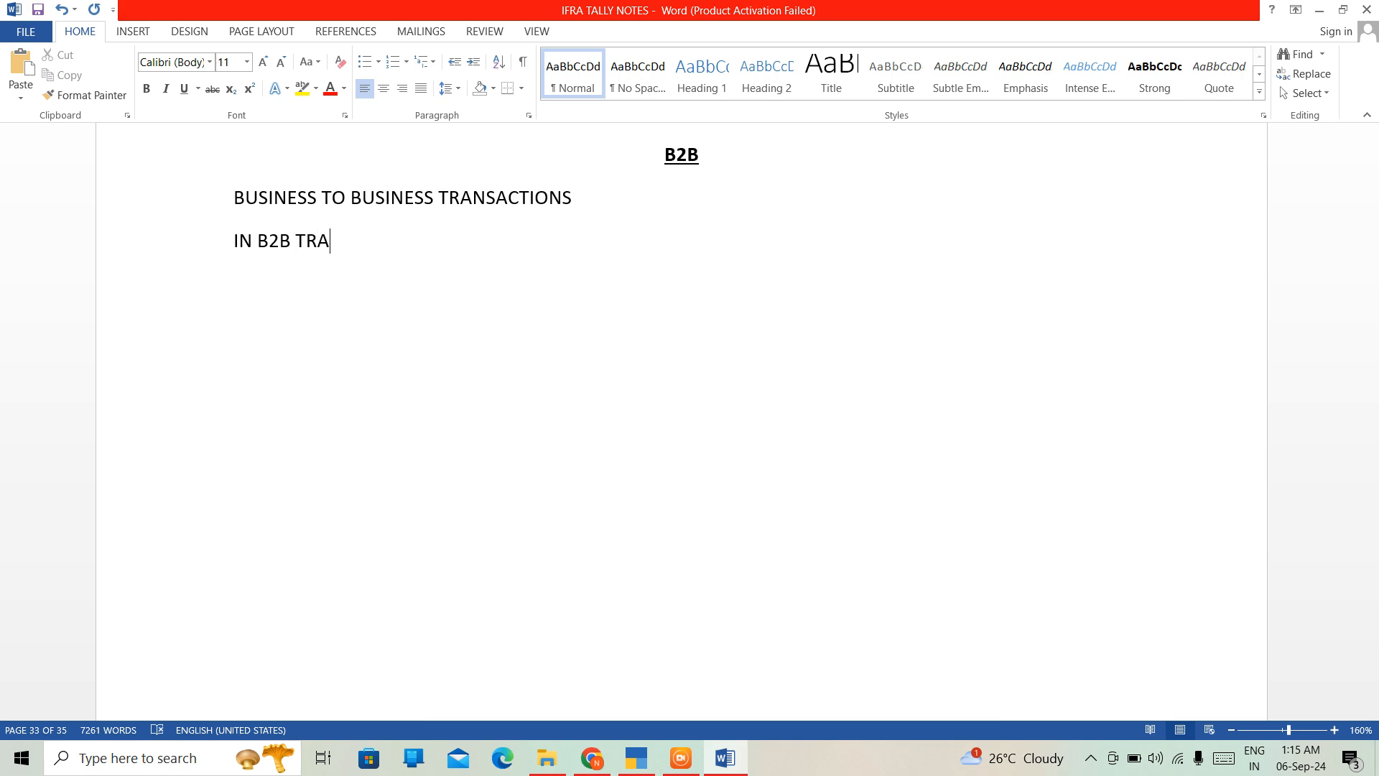
pyautogui.write('NSACTIONS')
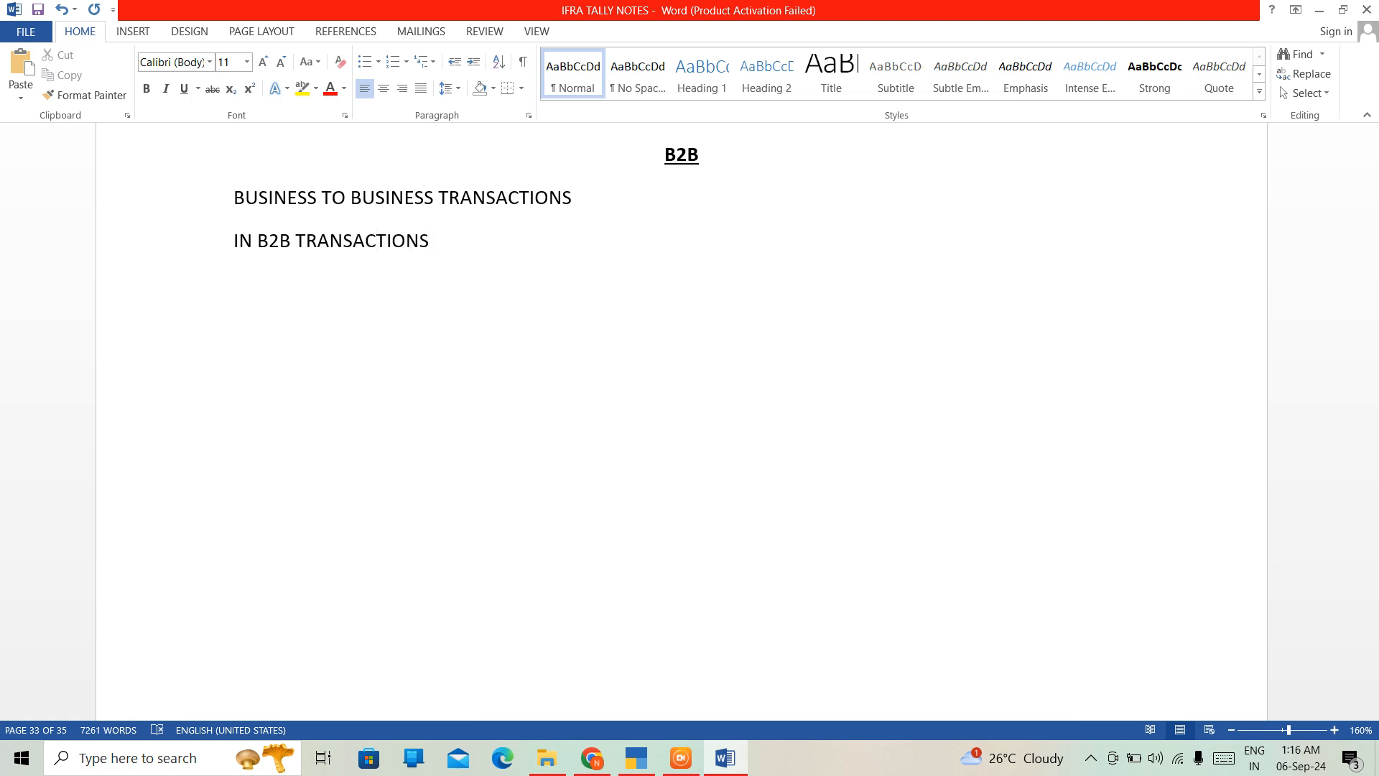
pyautogui.write(', THE CUSTOMER I')
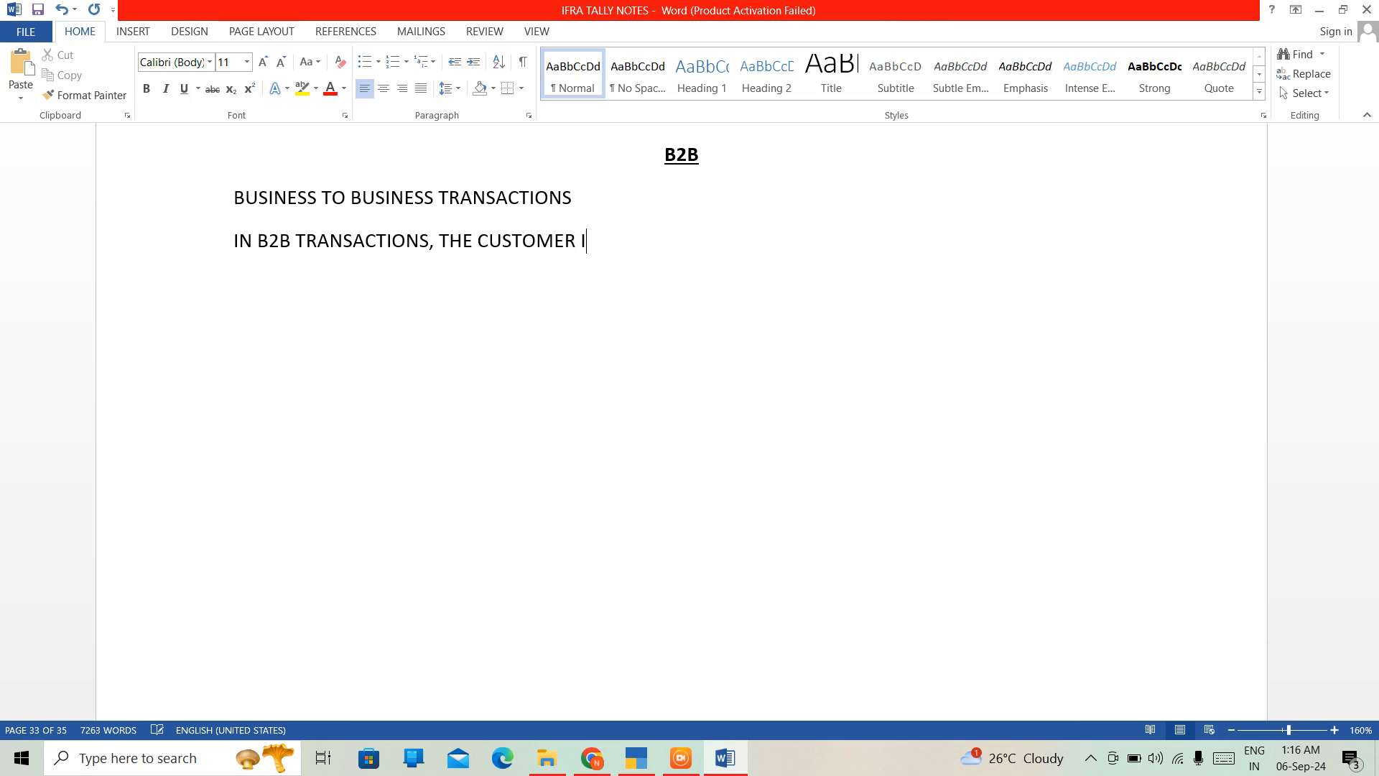
pyautogui.write('S ALSO A REGISTERED')
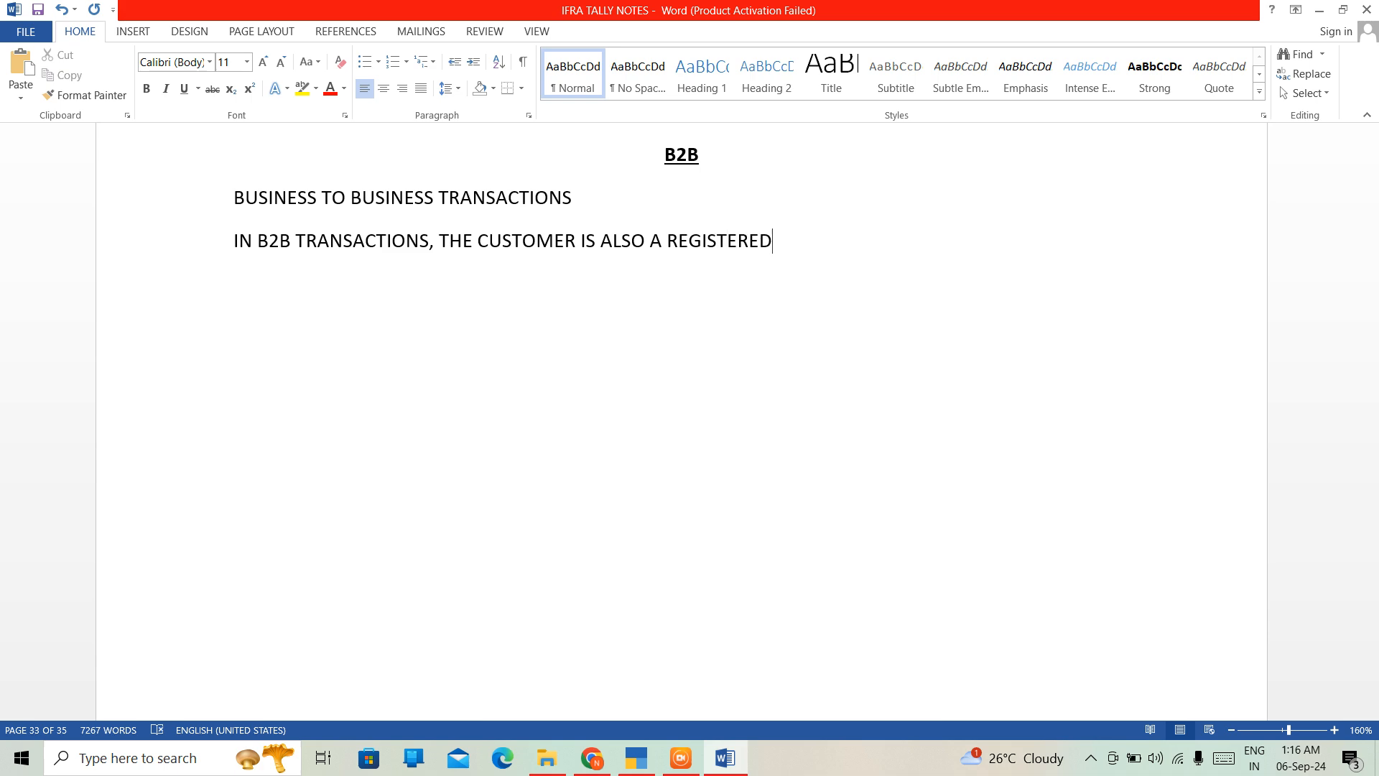
pyautogui.write(' PERSON')
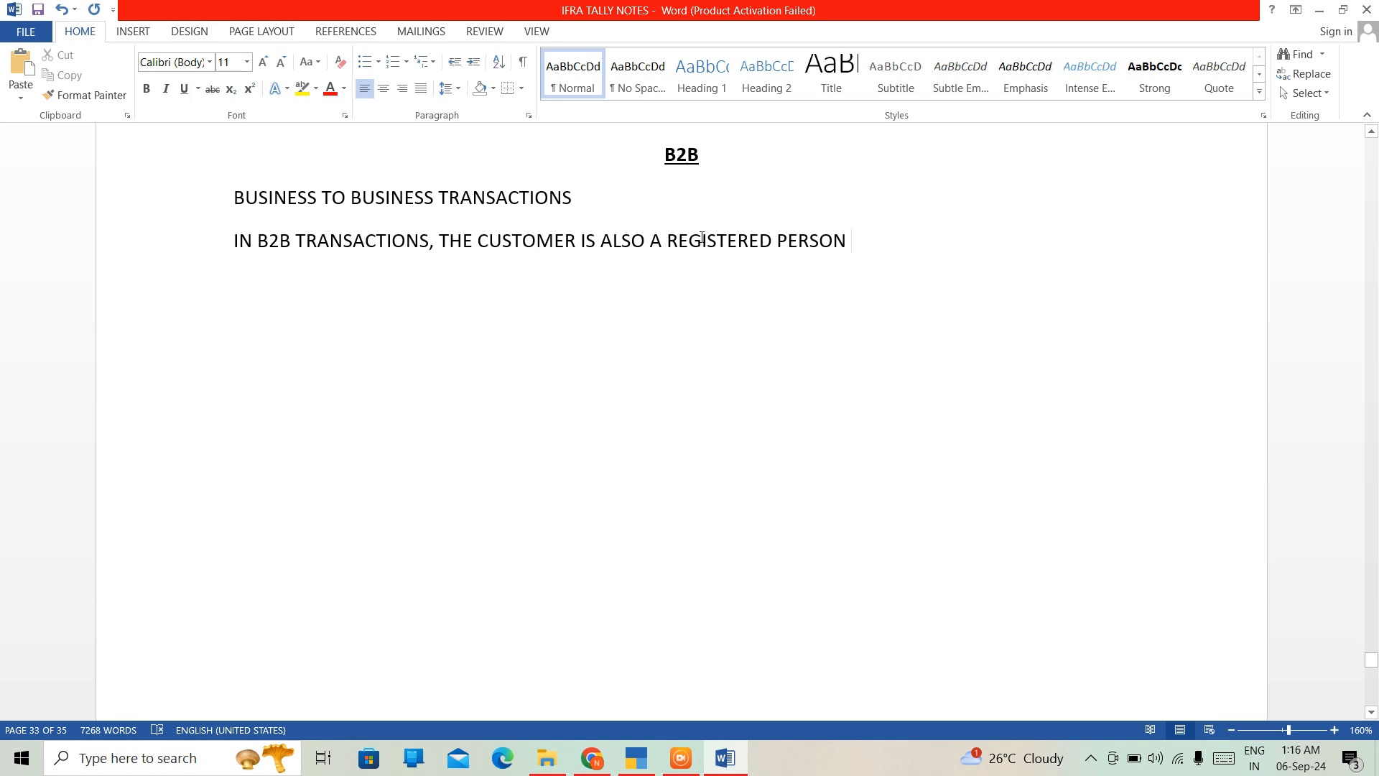
pyautogui.write('AND ELI')
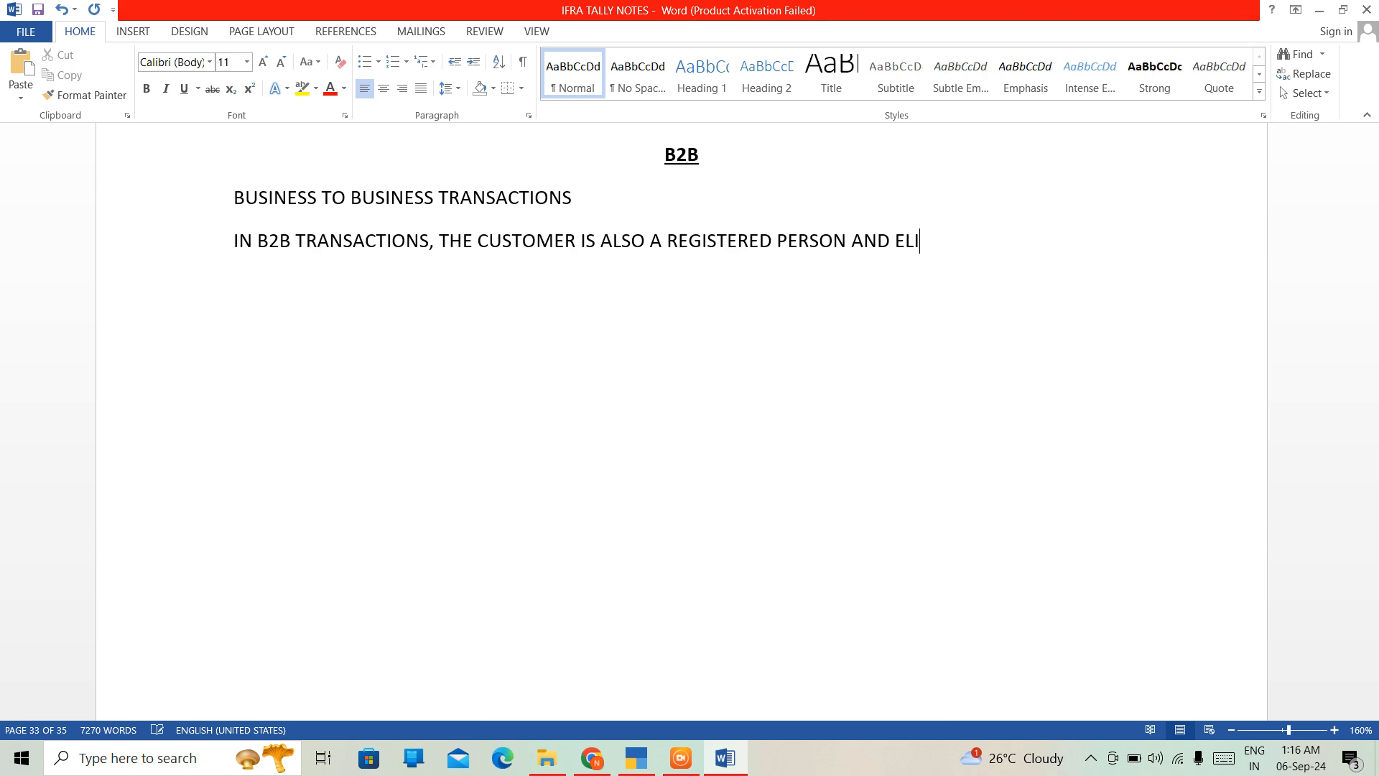
pyautogui.write('GIBLE TO TAL')
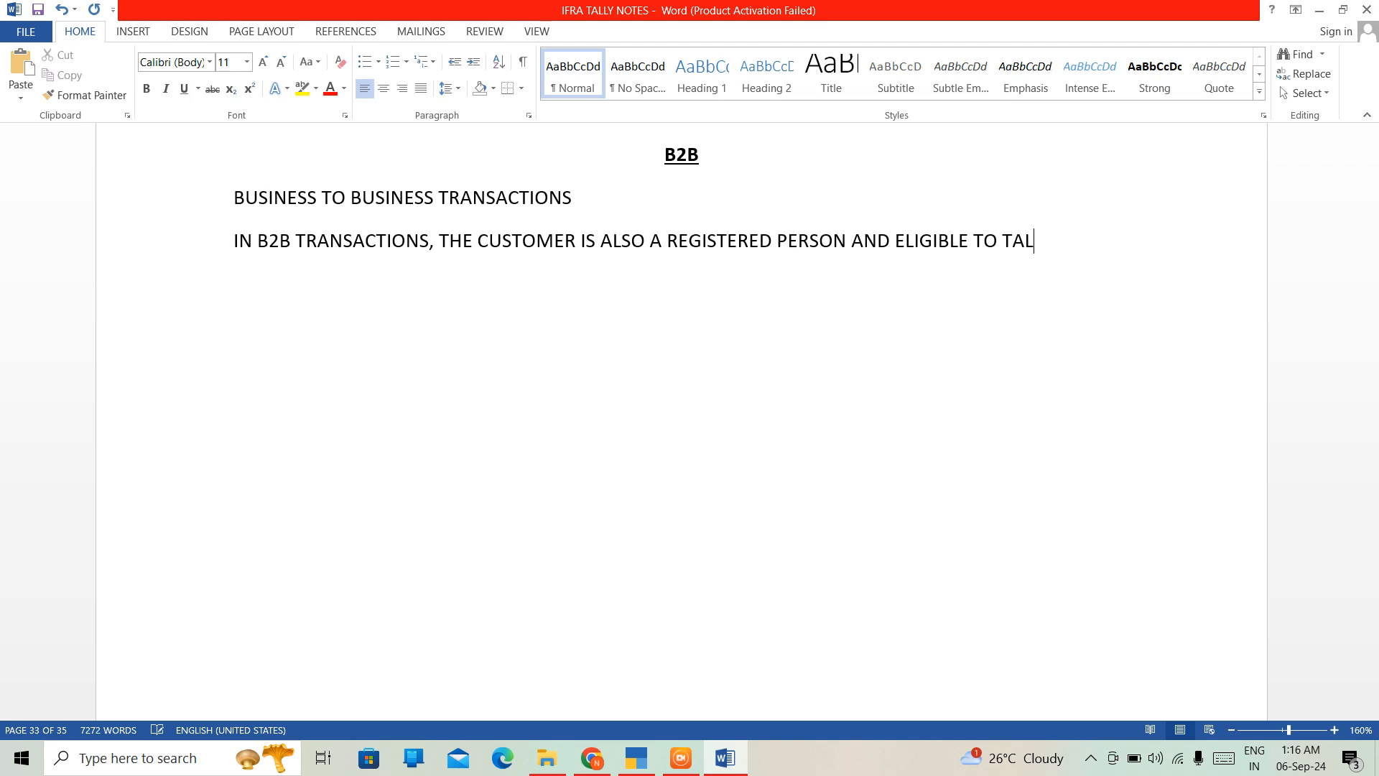
pyautogui.press('BackSpace')
pyautogui.write('KE INPUT TAX C')
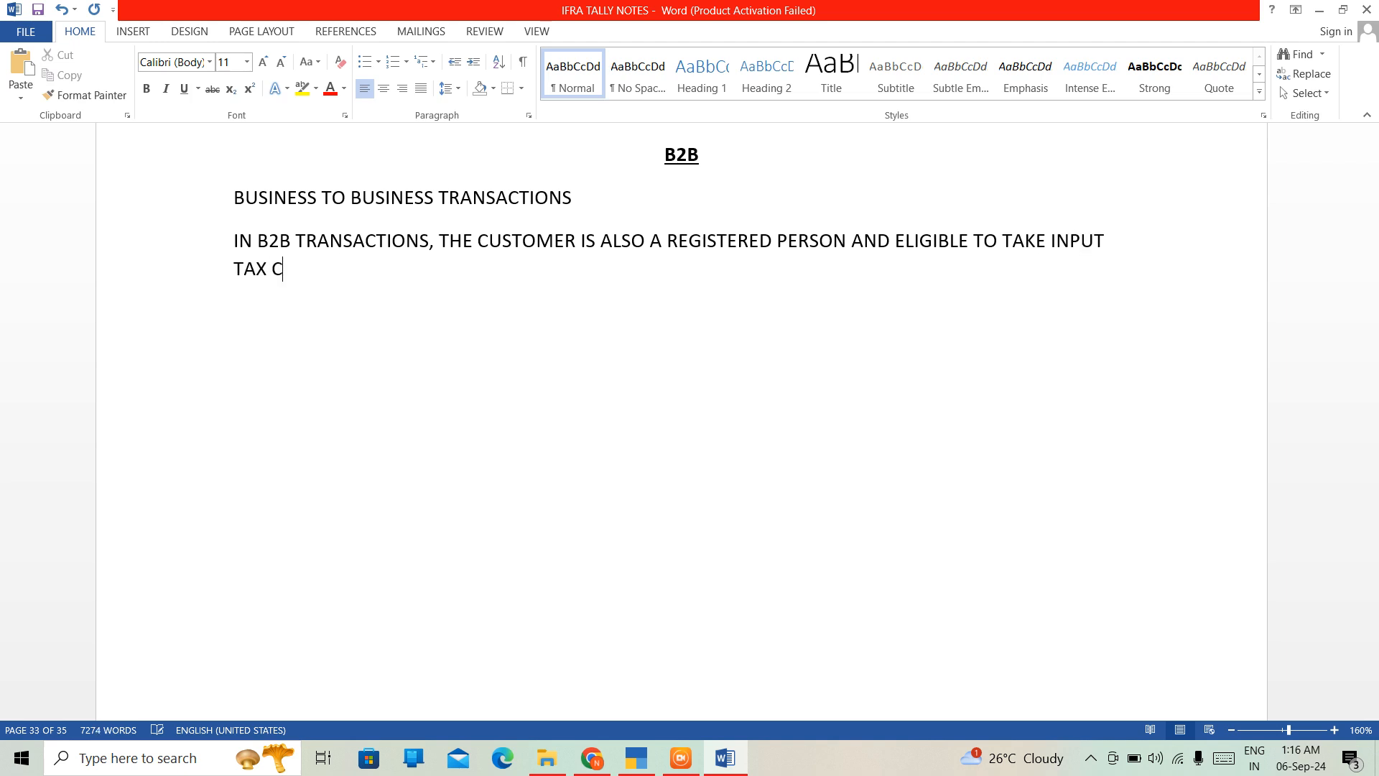
pyautogui.write('REDIT')
# Add the line "EXAMPLE-WHOLESALER TO RETAILER" under the B2B explanation and start a new paragraph.
pyautogui.write('EXAMPL')
pyautogui.write('E')
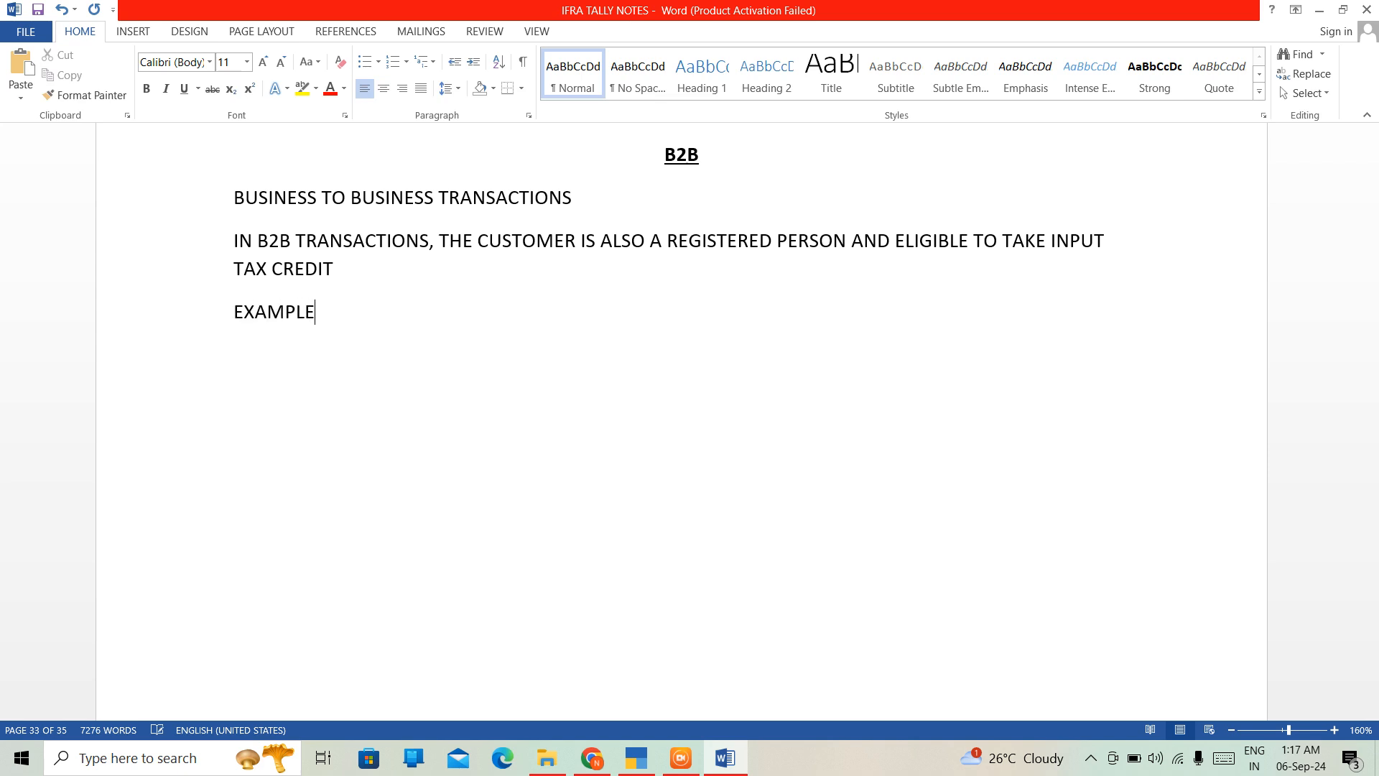
pyautogui.write('-WH')
pyautogui.write('OLESALER')
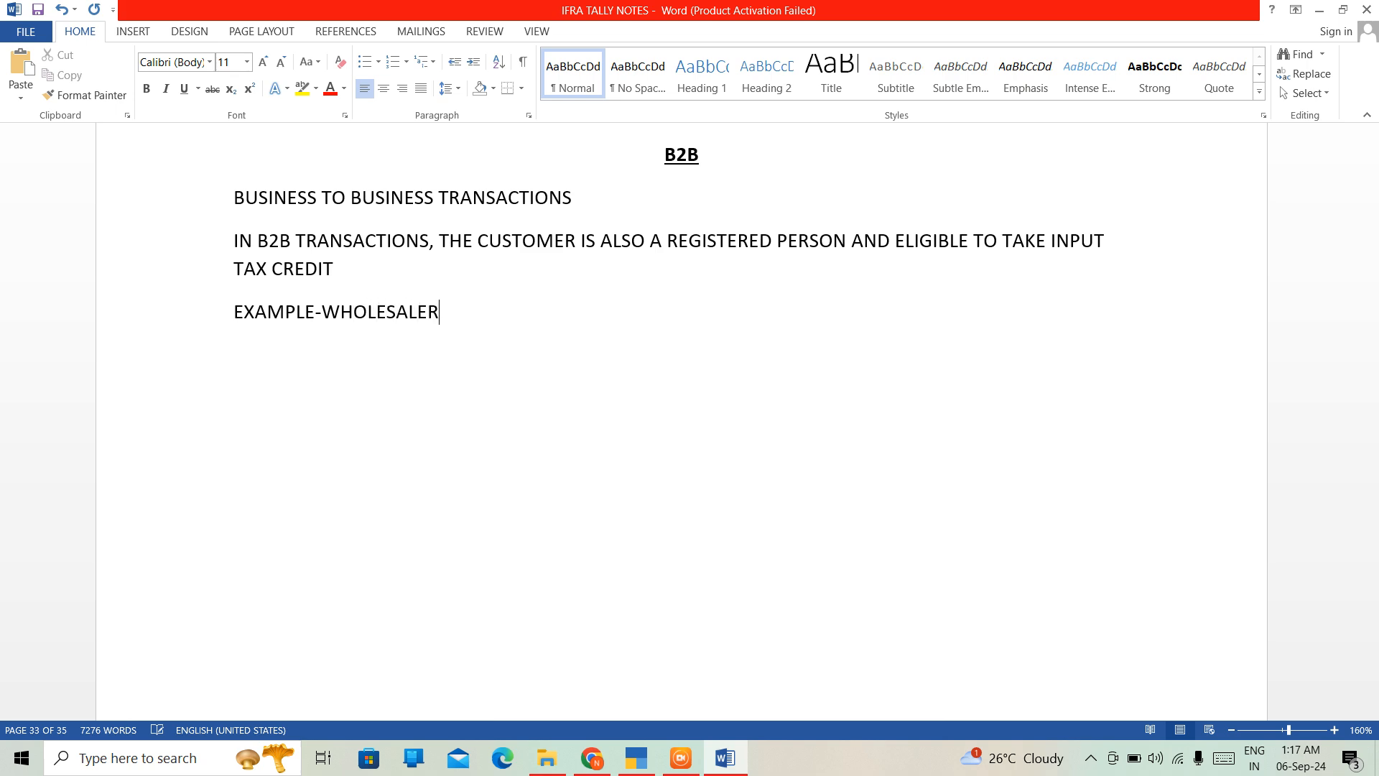
pyautogui.write(' TO RETAILER')
pyautogui.press('Return')
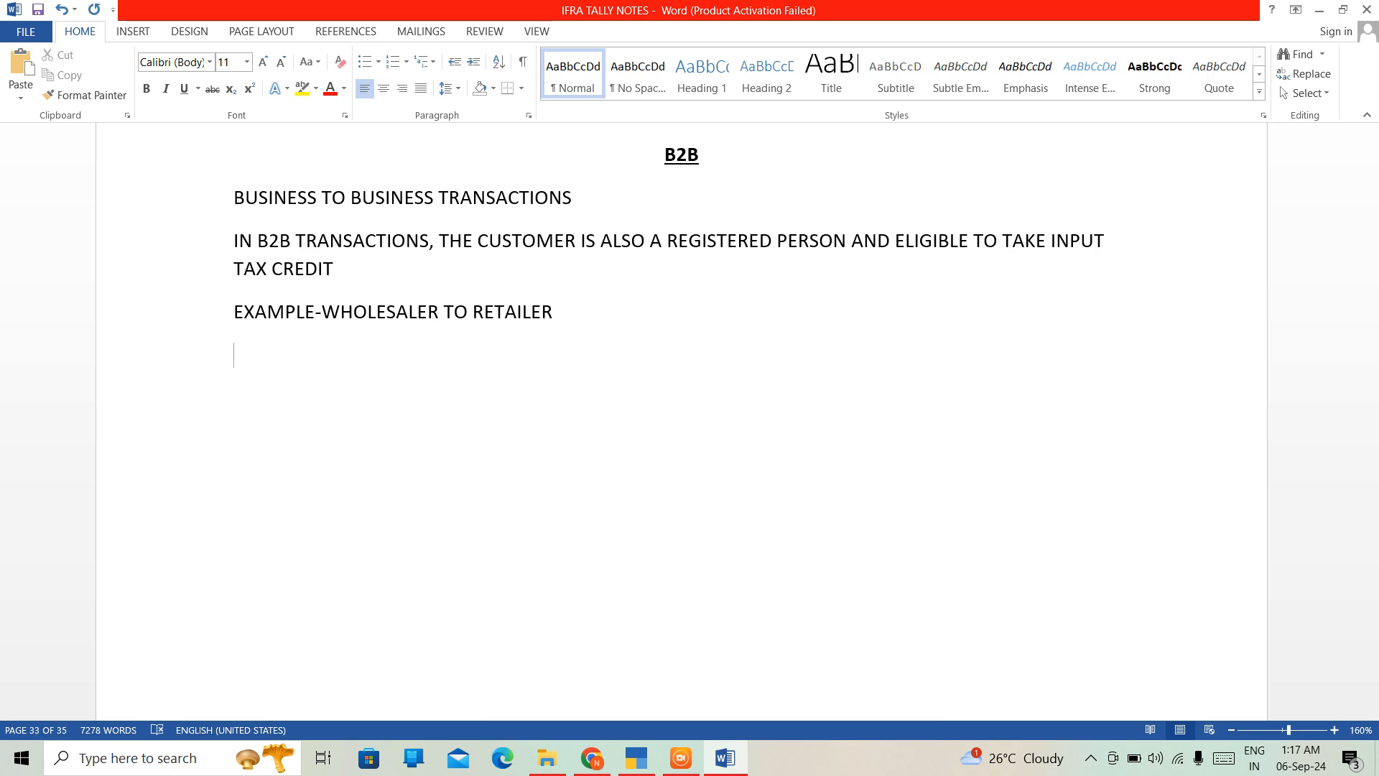
# Add a centred, bold and underlined heading "B2C" below the B2B example line.
pyautogui.hotkey('ctrl', 'b')
pyautogui.hotkey('ctrl', 'e')
pyautogui.hotkey('ctrl', 'u')
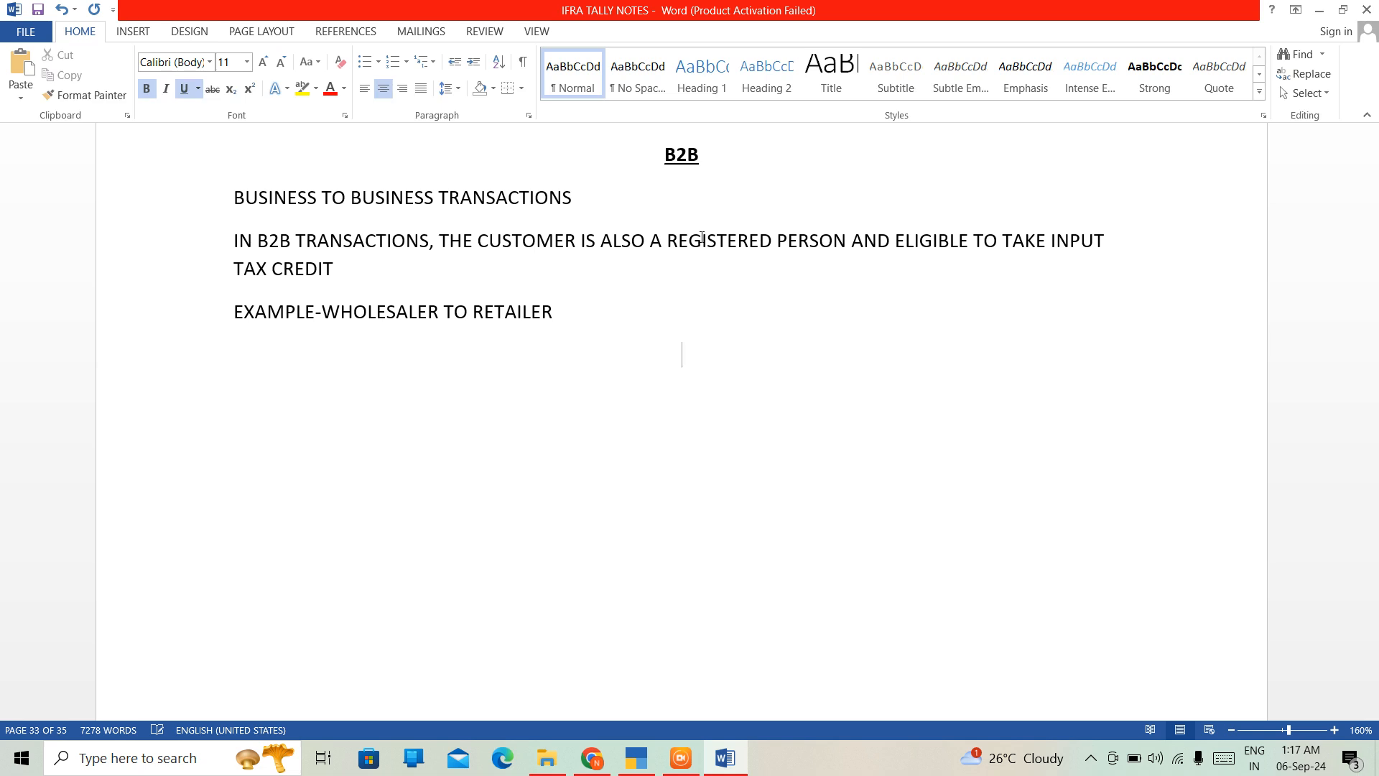
pyautogui.write('N')
pyautogui.press('BackSpace')
pyautogui.write('B2C')
pyautogui.press('Down')
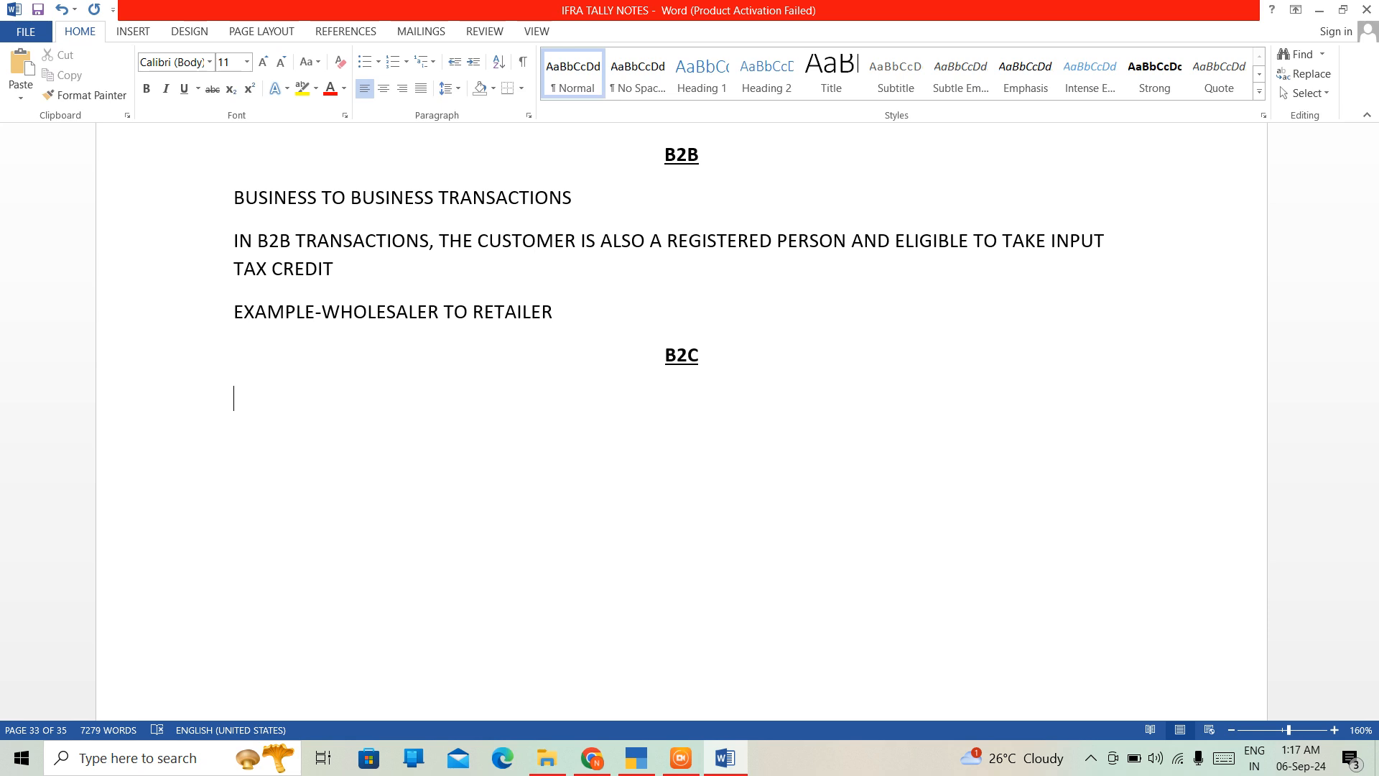
# Enter the line "BUSINESS TO CONSUMER TRANSACTIONS" under the B2C heading.
pyautogui.write('BBUS')
pyautogui.press('BackSpace')
pyautogui.press('BackSpace')
pyautogui.press('BackSpace')
pyautogui.write('IS')
pyautogui.press('BackSpace')
pyautogui.press('BackSpace')
pyautogui.write('US')
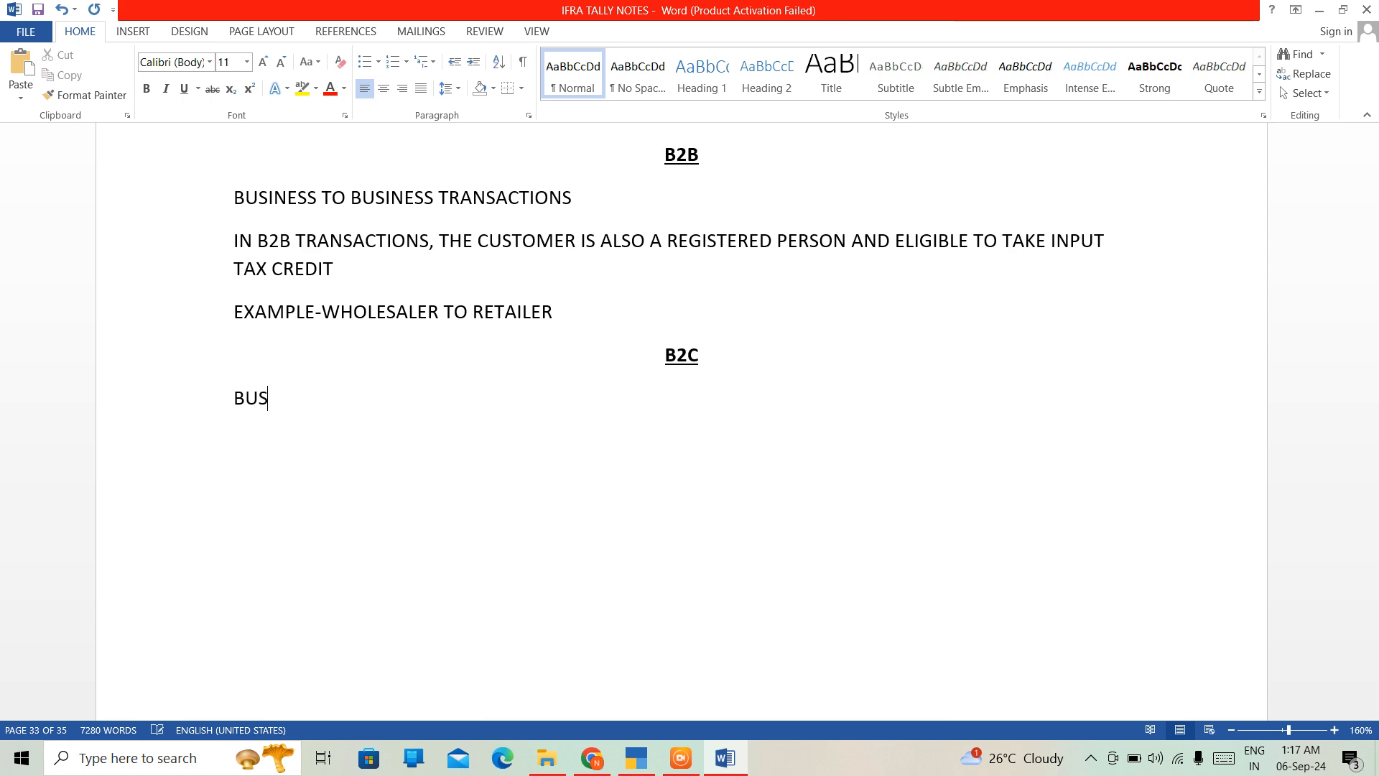
pyautogui.write('INESS TO CO')
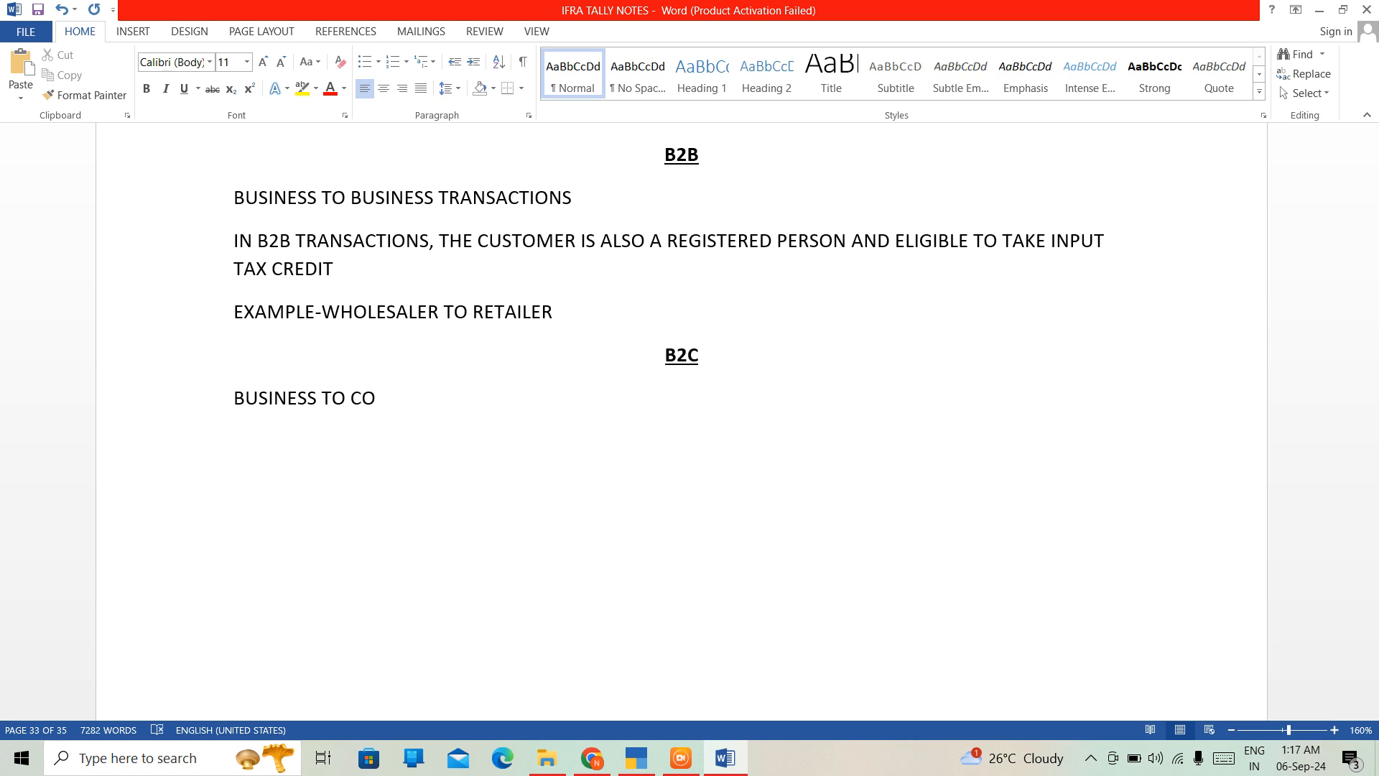
pyautogui.write('NSUMER TRA')
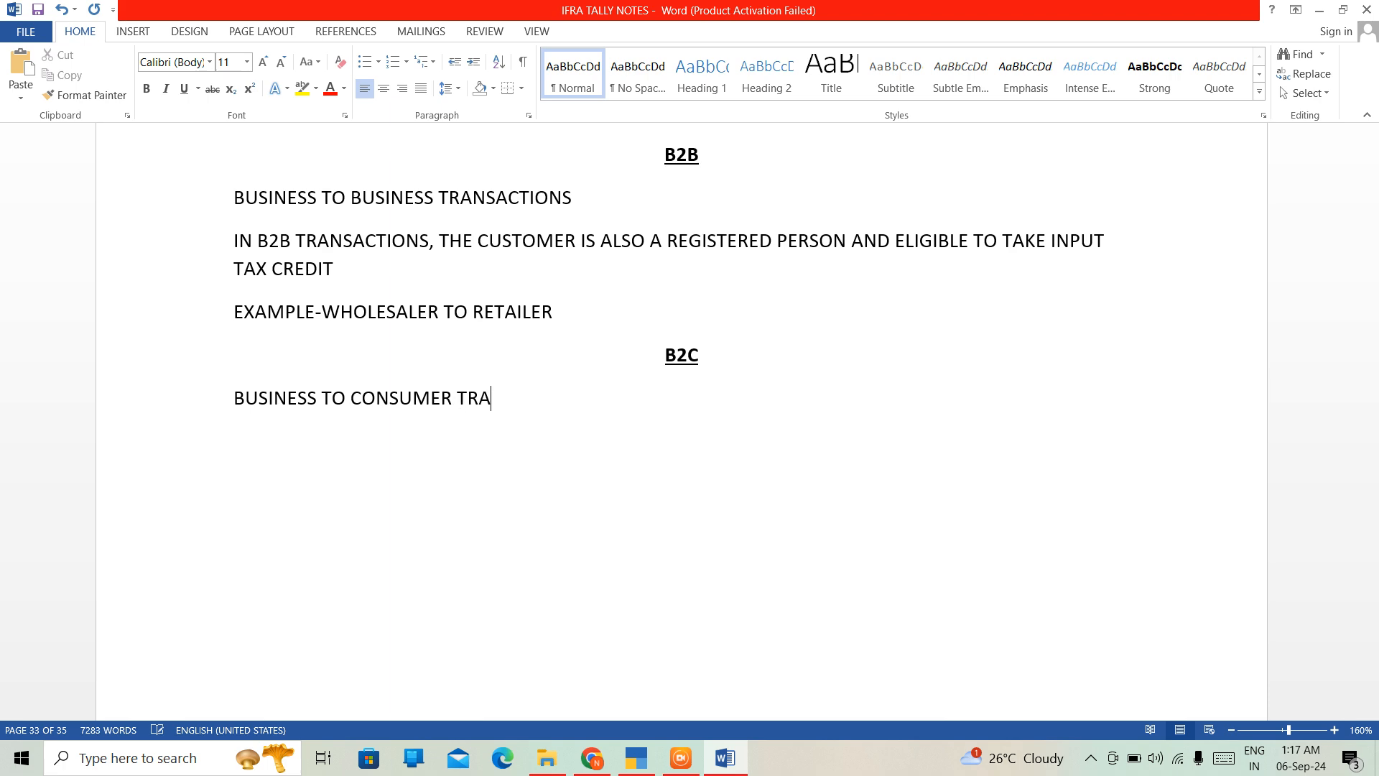
pyautogui.write('NSACTIONS')
# Add the paragraph "B2C IS A BUSINESS TYPE WHERE BUSINESSES PROVIDE SERVICES DIRECTLY TO THE CONSUMER." under the business to consumer line.
pyautogui.press('Return')
pyautogui.write('BU')
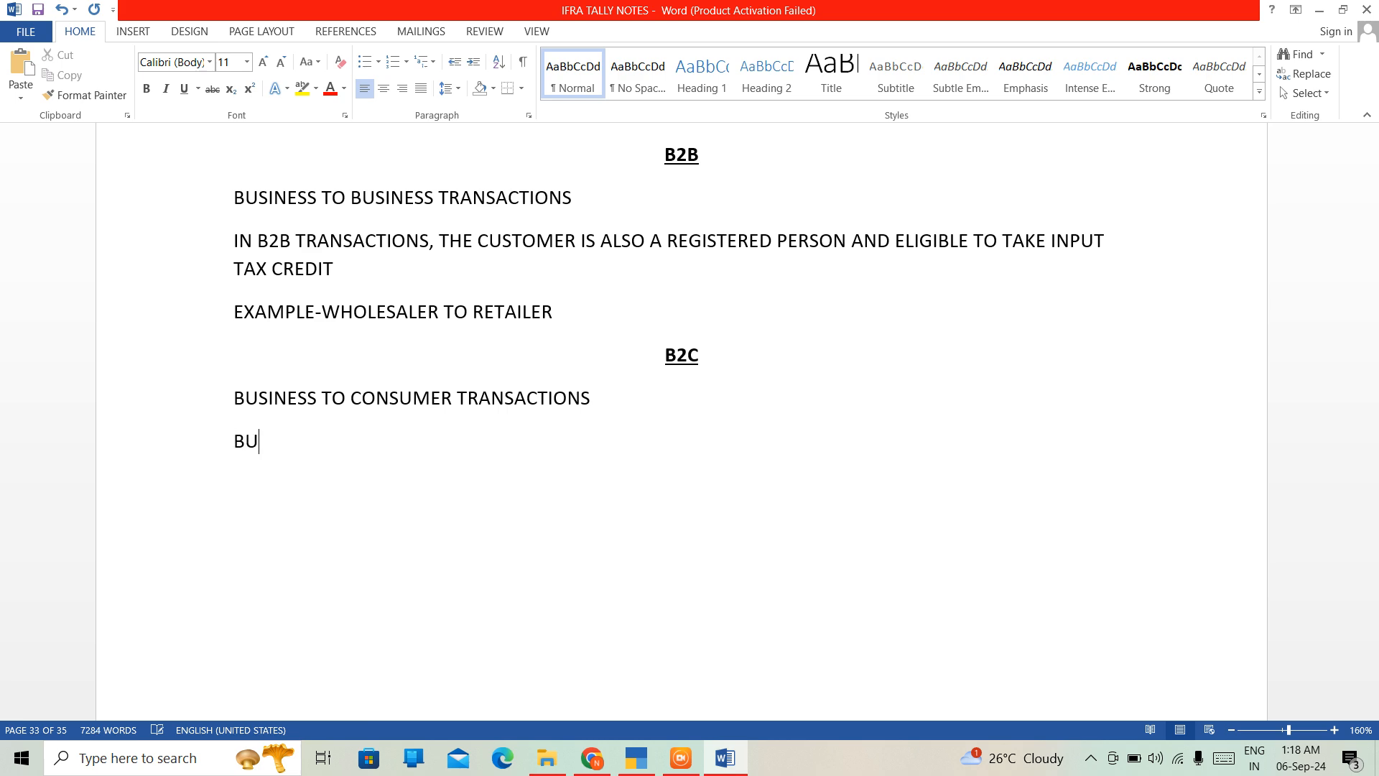
pyautogui.press('BackSpace')
pyautogui.write('2C IS A BUSINESS')
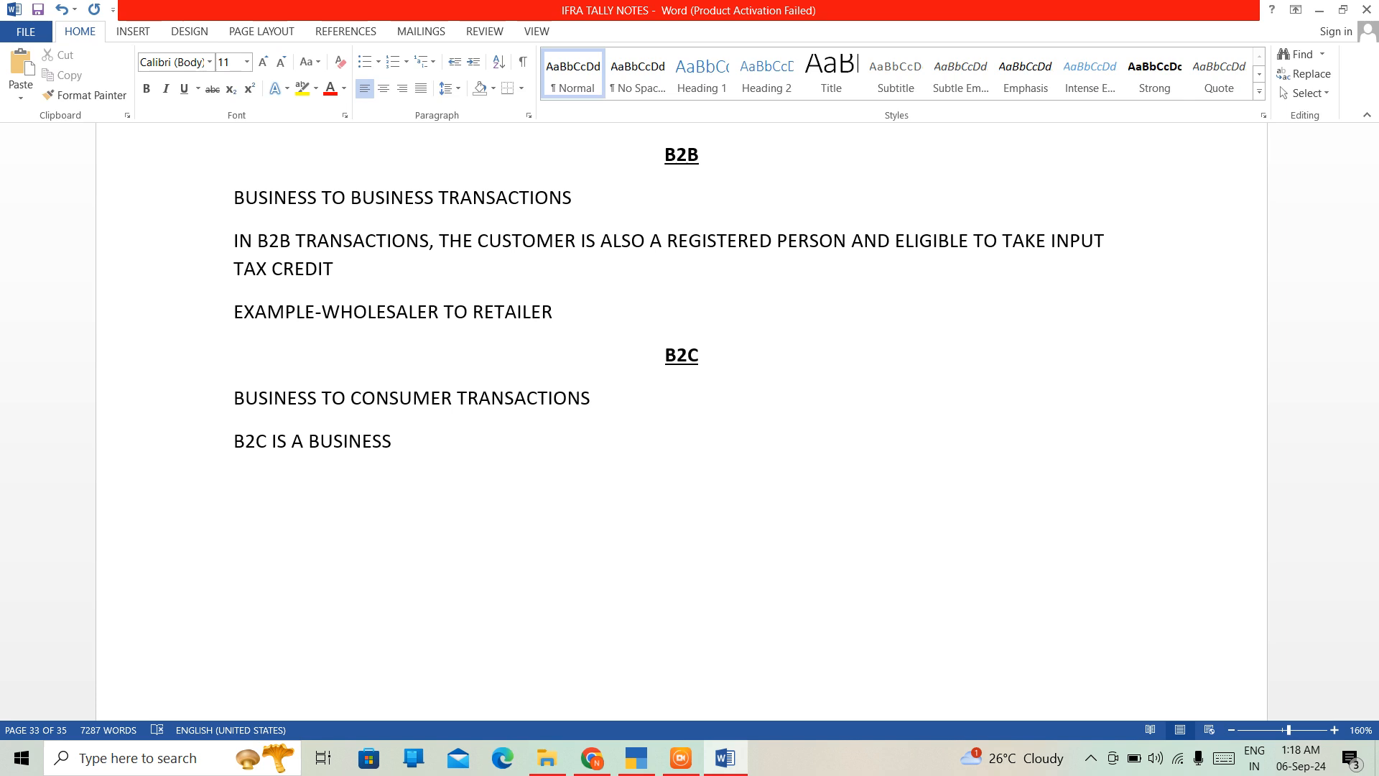
pyautogui.write(' TYPE WHER')
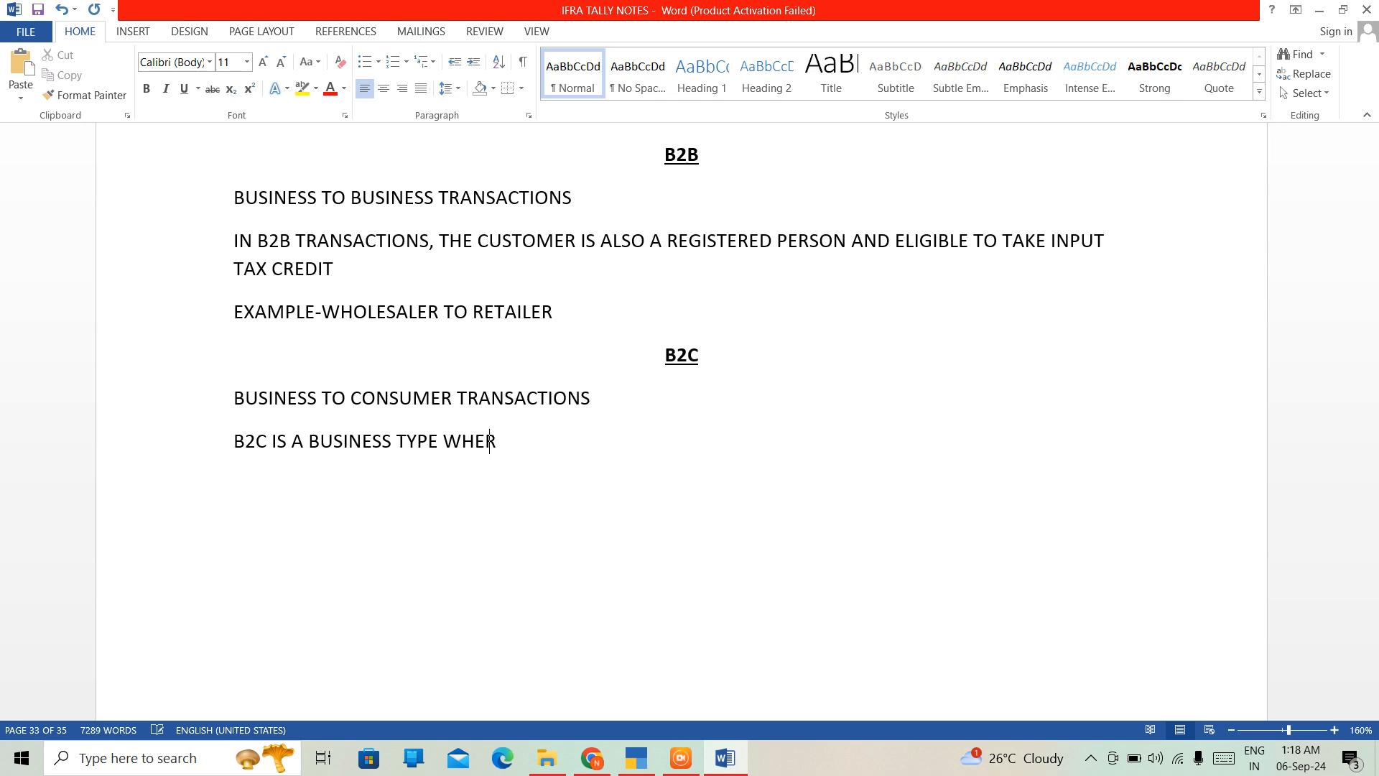
pyautogui.write('E BUSINESSMAN')
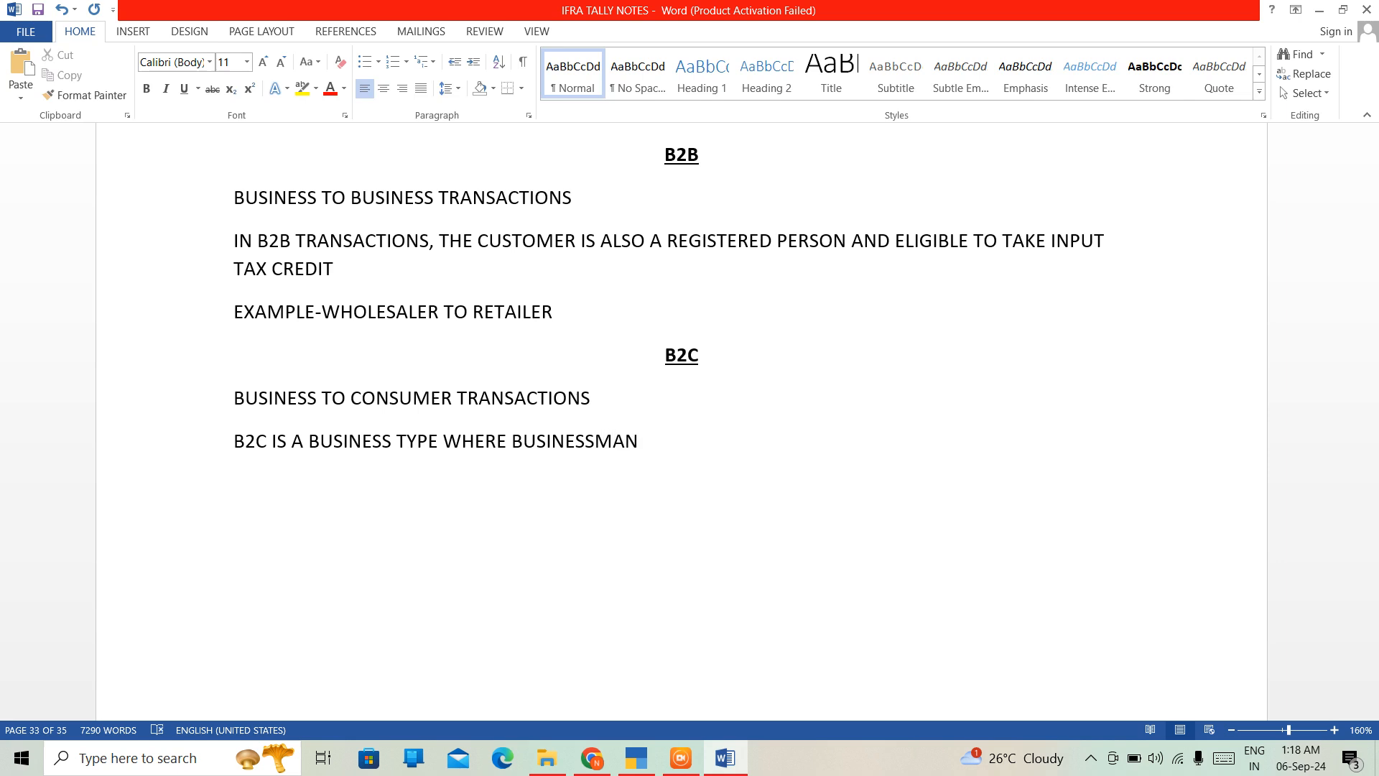
pyautogui.press('BackSpace')
pyautogui.press('BackSpace')
pyautogui.press('BackSpace')
pyautogui.write('ES PROVIDE SERC')
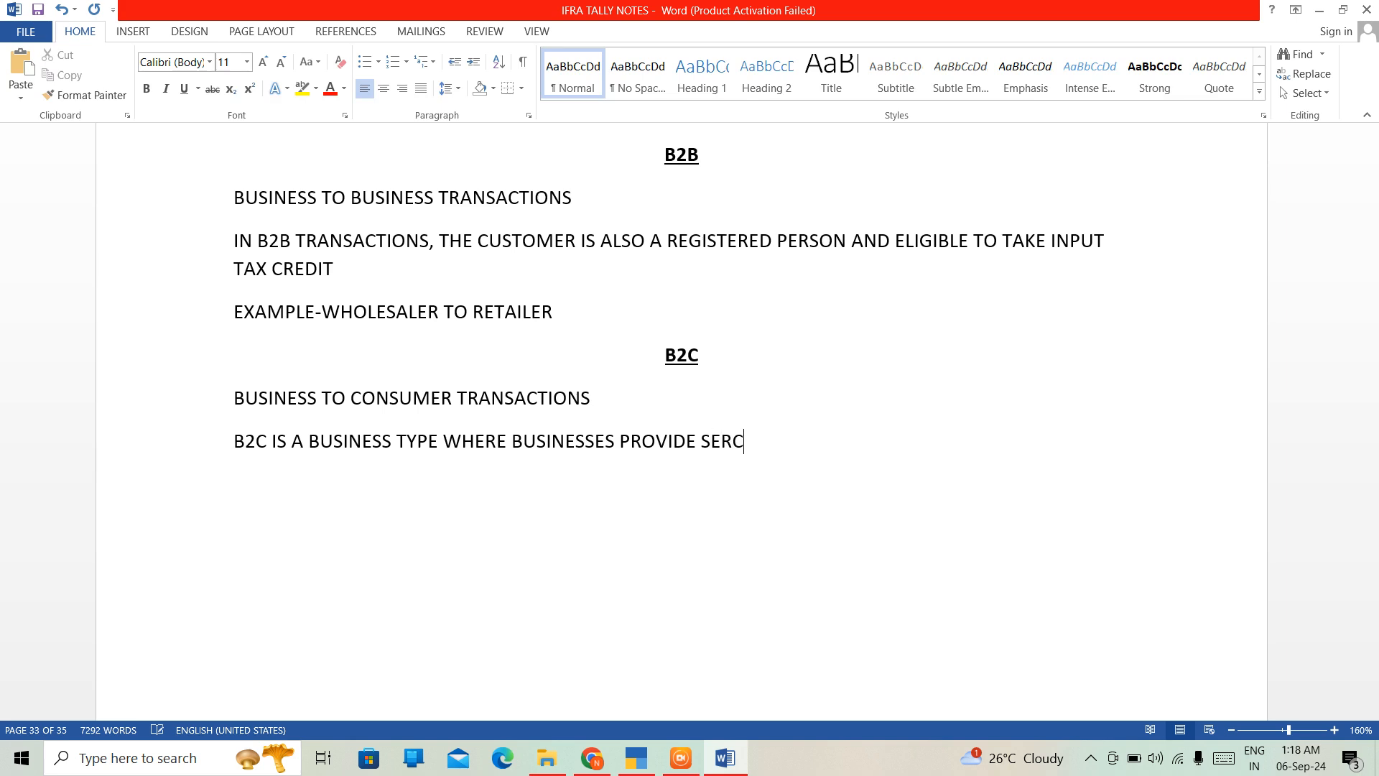
pyautogui.press('BackSpace')
pyautogui.write('VI')
pyautogui.write('CES DIRECTL')
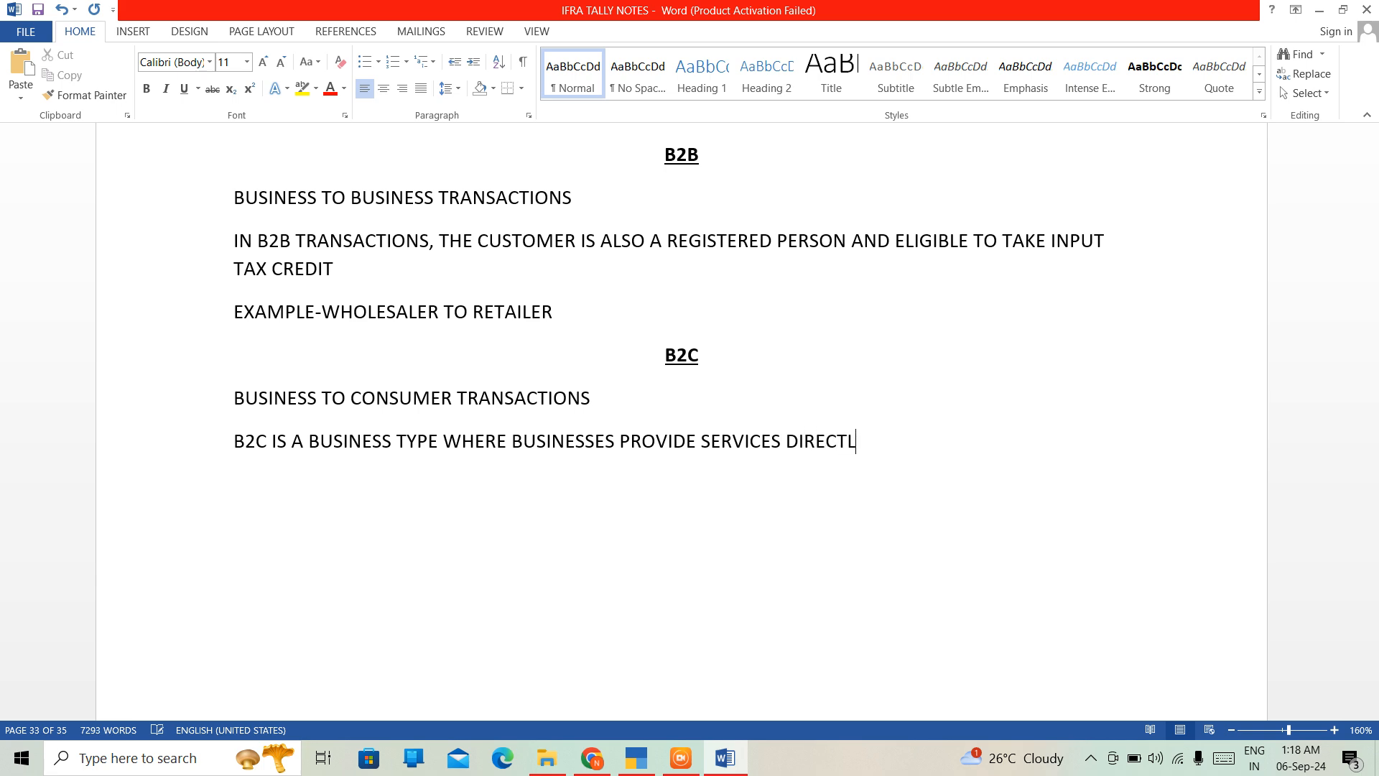
pyautogui.write('Y YO YHE')
pyautogui.press('BackSpace')
pyautogui.press('BackSpace')
pyautogui.press('BackSpace')
pyautogui.press('BackSpace')
pyautogui.press('BackSpace')
pyautogui.press('BackSpace')
pyautogui.press('BackSpace')
pyautogui.write('TO THE CONSUMER')
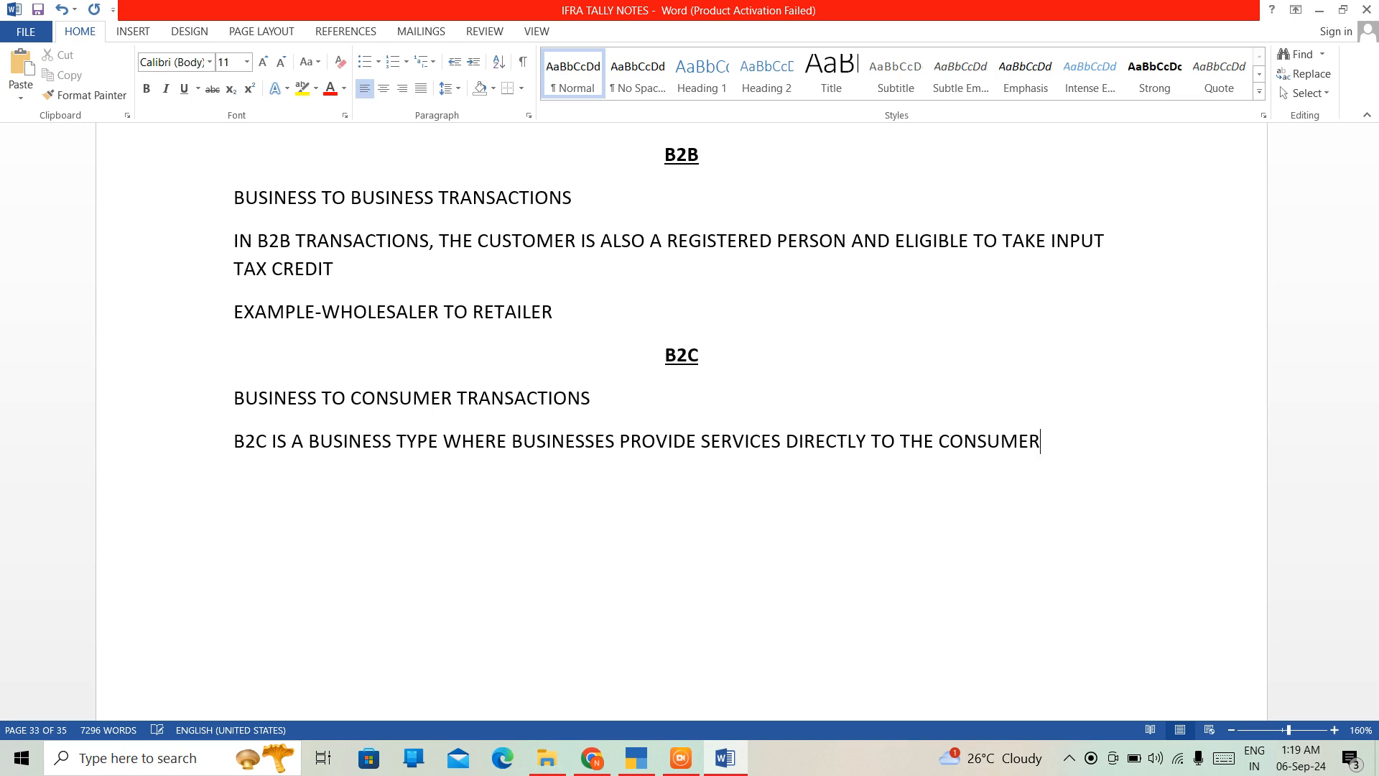
pyautogui.write('.')
# Add the line "WITHOUT INTERFERENCE OF ANY MEDIATOR" below the B2C definition.
pyautogui.press('Return')
pyautogui.write('WITHOUT IN')
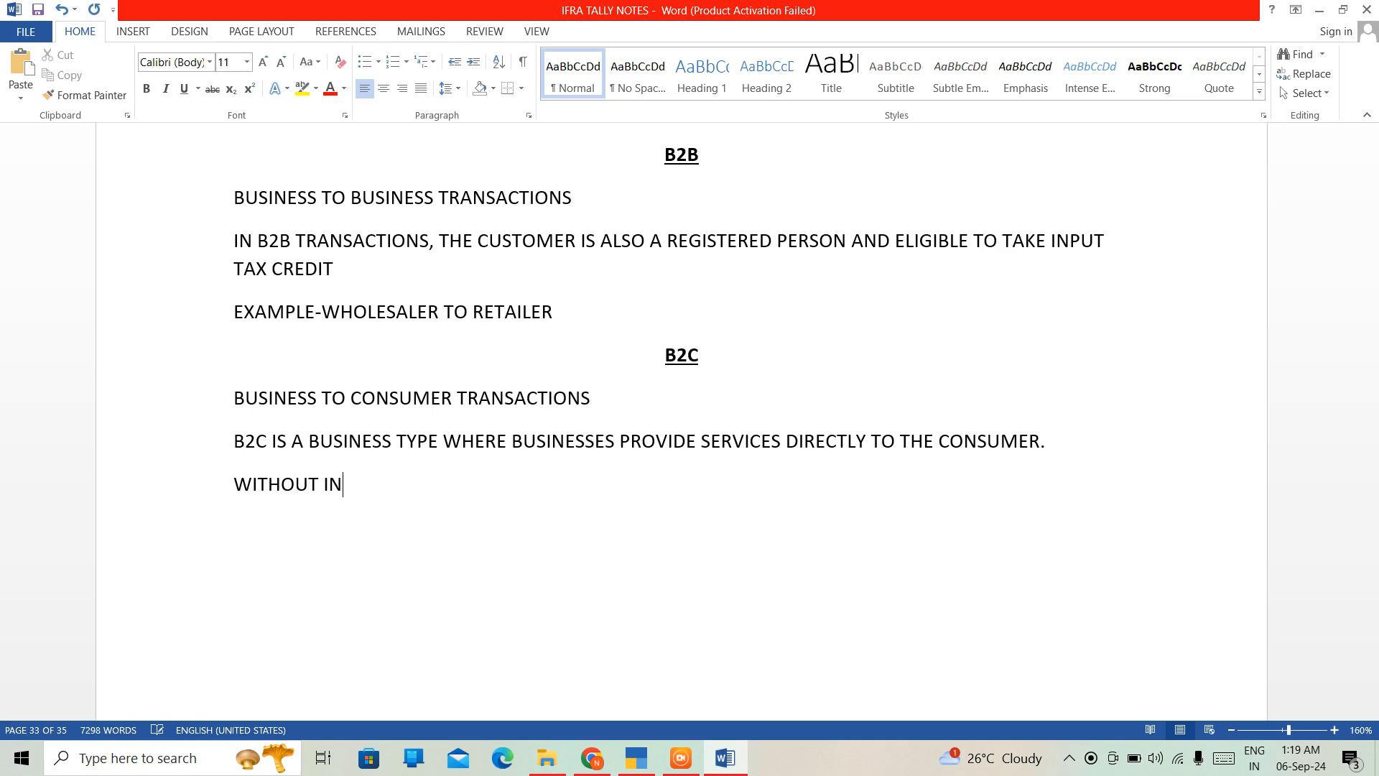
pyautogui.write('TERFAER')
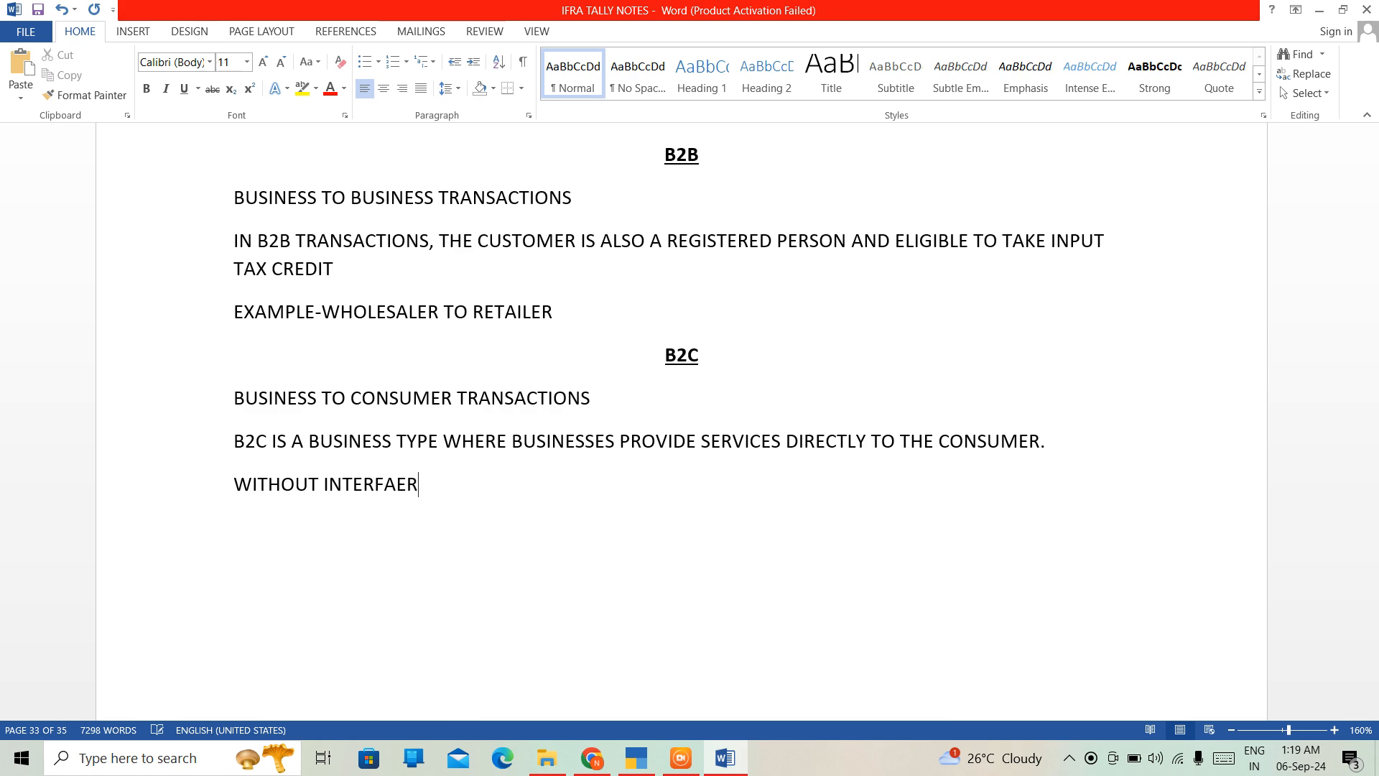
pyautogui.press('BackSpace')
pyautogui.press('BackSpace')
pyautogui.press('BackSpace')
pyautogui.write('ERENCE OF')
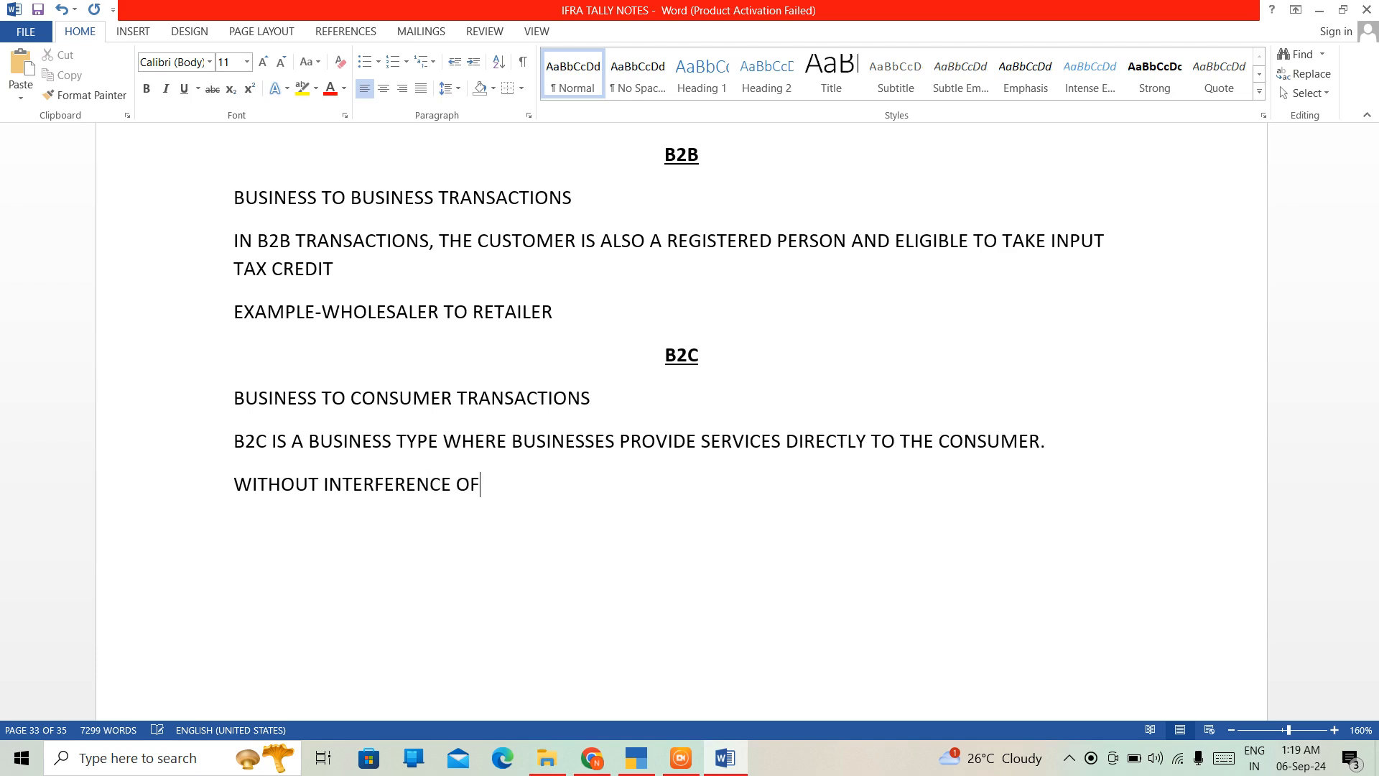
pyautogui.write(' ANY MEDIATOR')
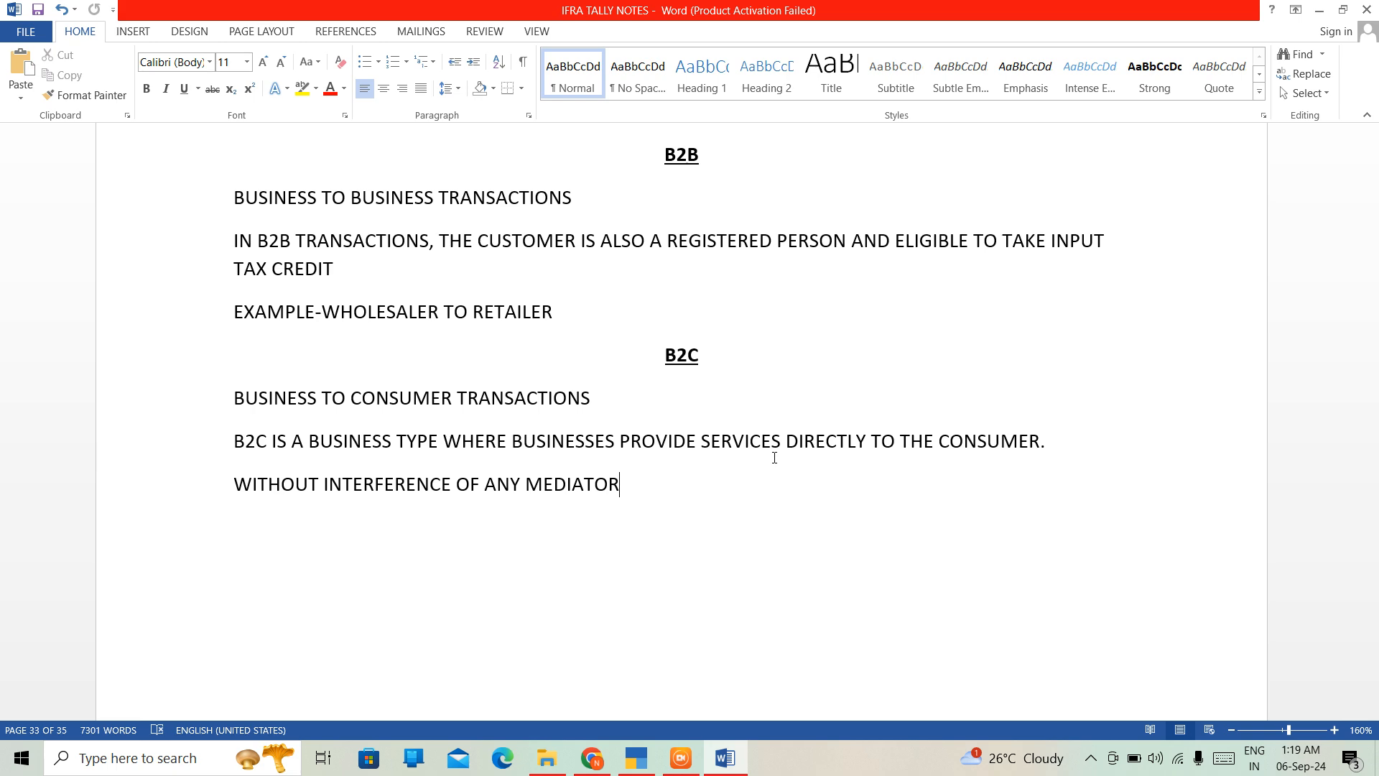
# Add a B2C example line reading "EXAMPLE- ABC TRADERS TO", a person's first name and "(CONSUMER)", and start a new paragraph.
pyautogui.press('Return')
pyautogui.write('EXAMPLE')
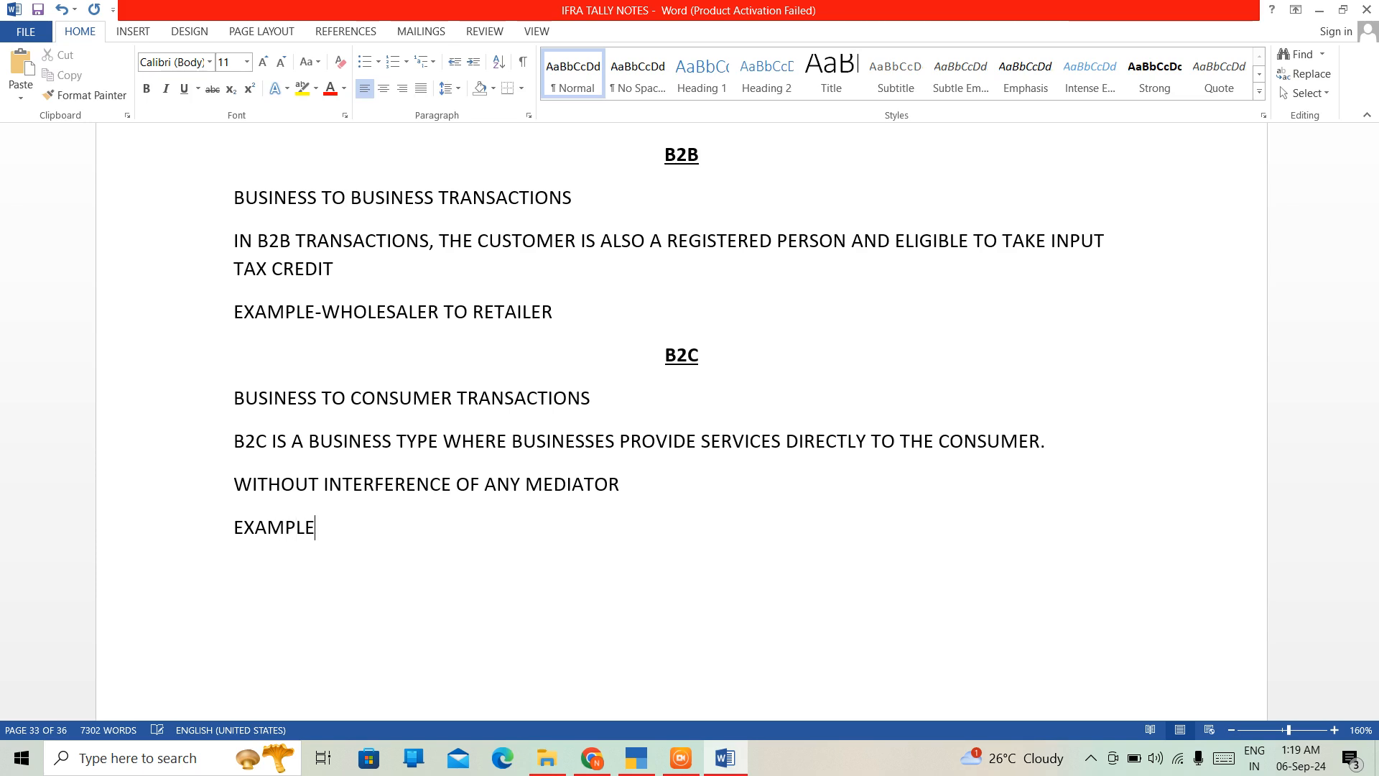
pyautogui.write('- ABC TRADERS')
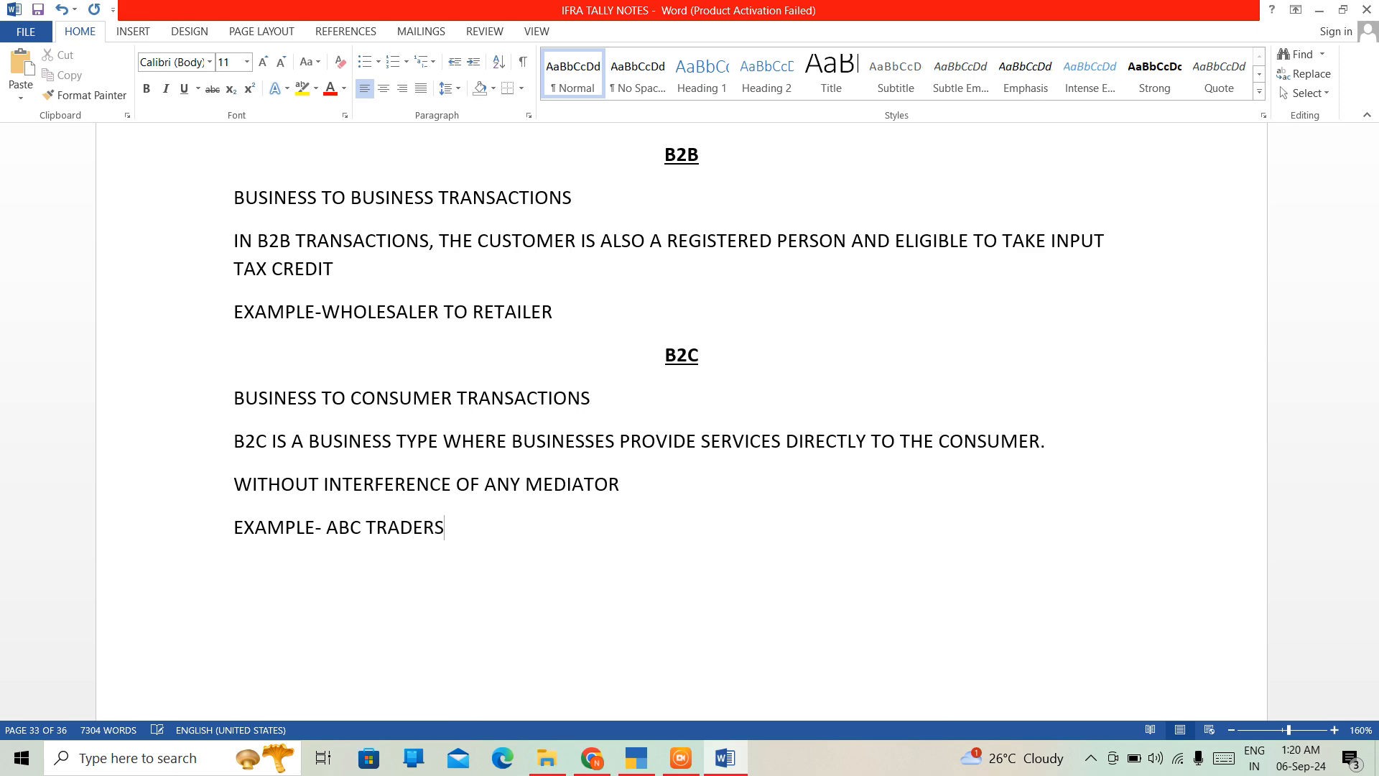
pyautogui.write(' TO ROHAN(')
pyautogui.press('Left')
pyautogui.press('Right')
pyautogui.write('CONSUMER')
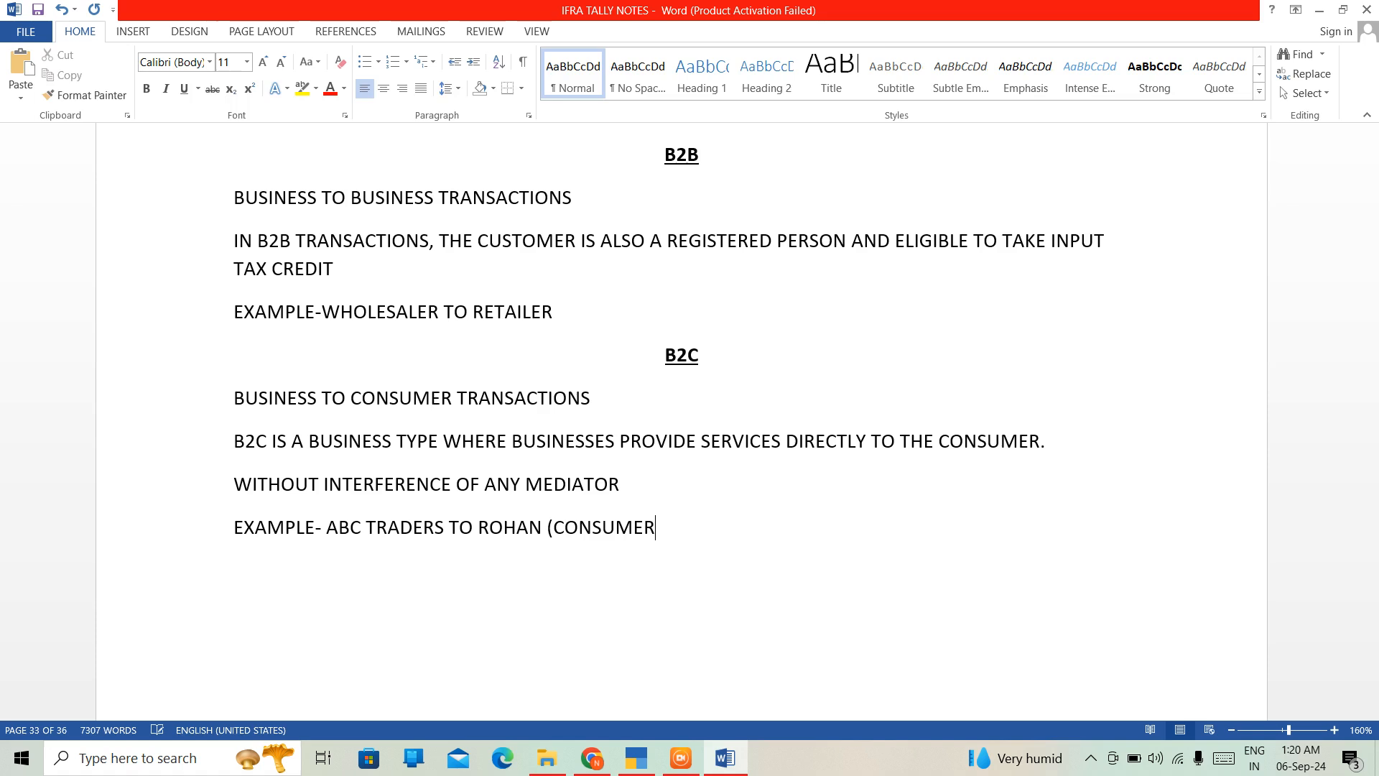
pyautogui.write(')')
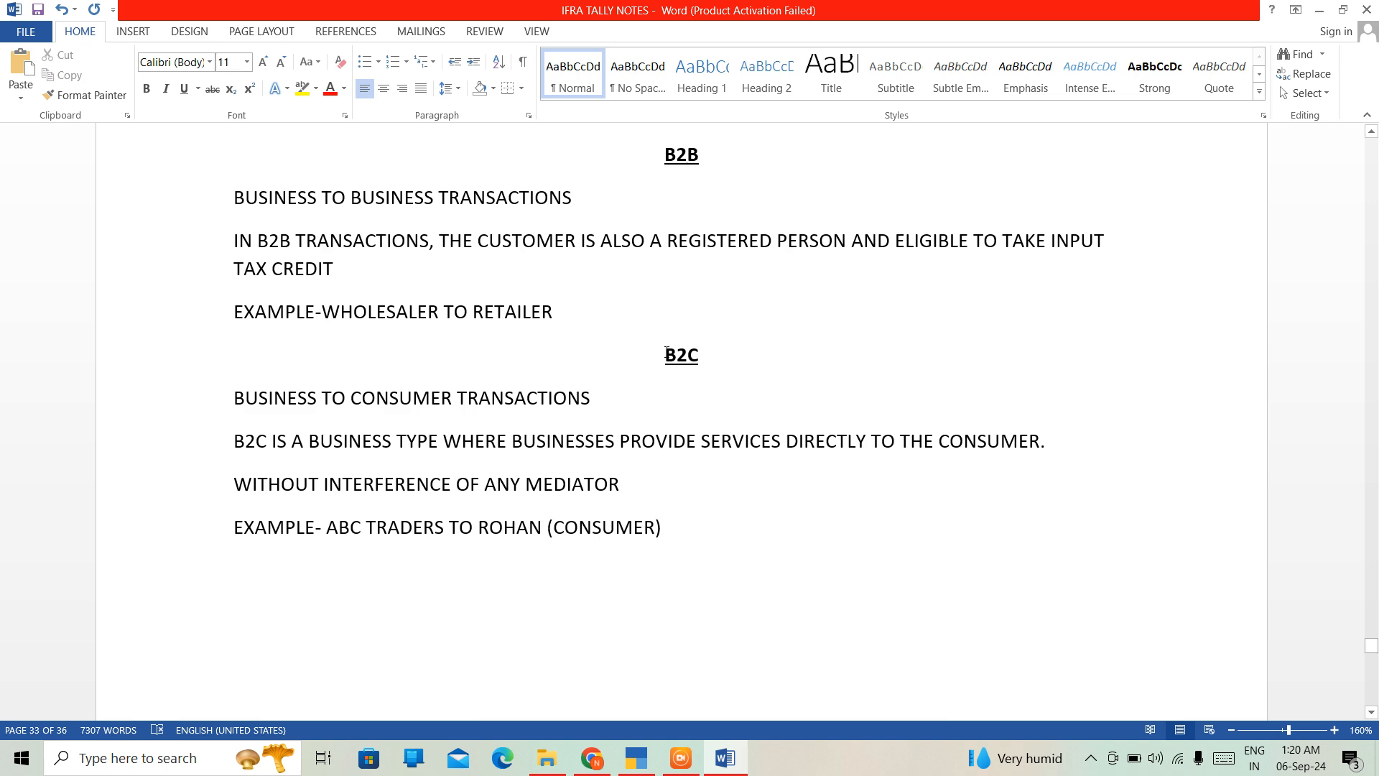
pyautogui.press('Return')
pyautogui.press('Return')
pyautogui.press('Return')
pyautogui.press('Return')
pyautogui.press('Return')
pyautogui.press('Return')
pyautogui.press('Return')
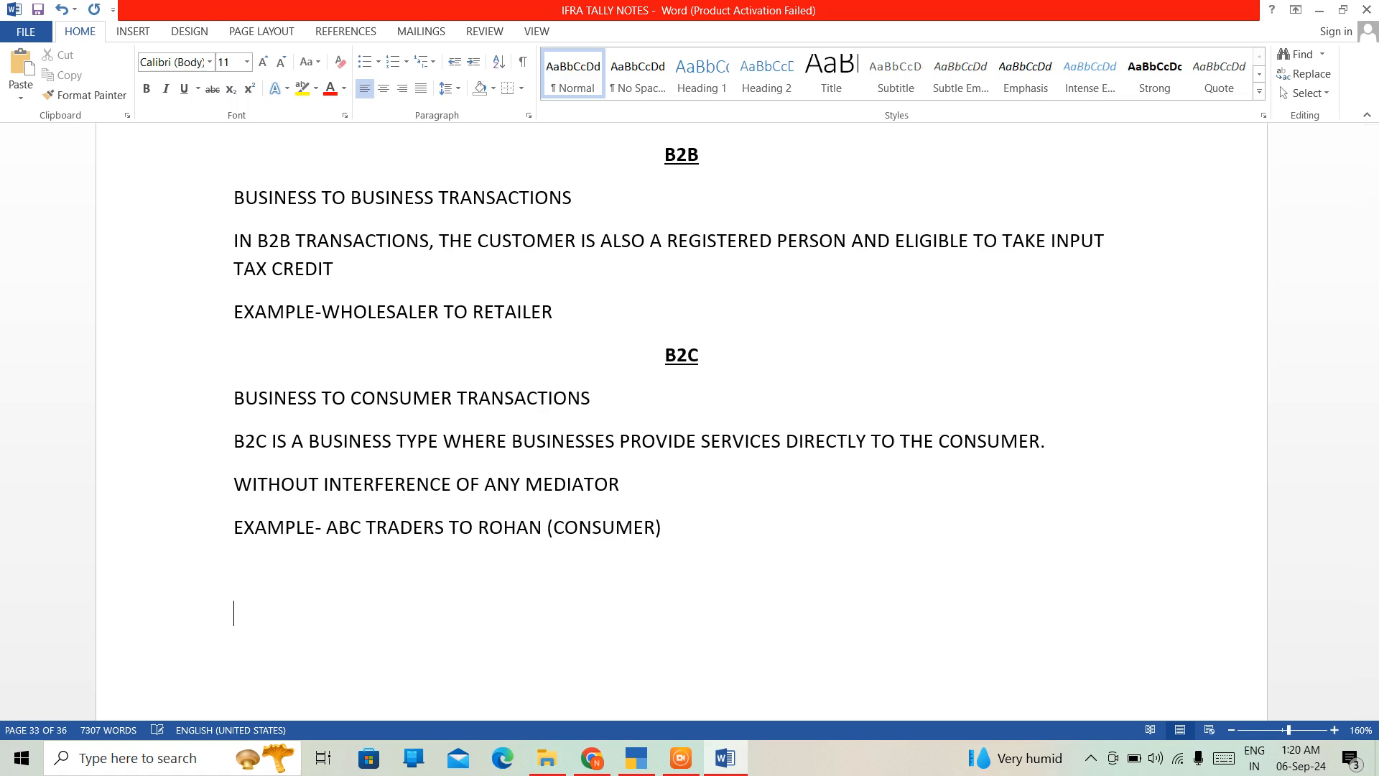
pyautogui.press('Return')
pyautogui.press('Return')
pyautogui.press('Return')
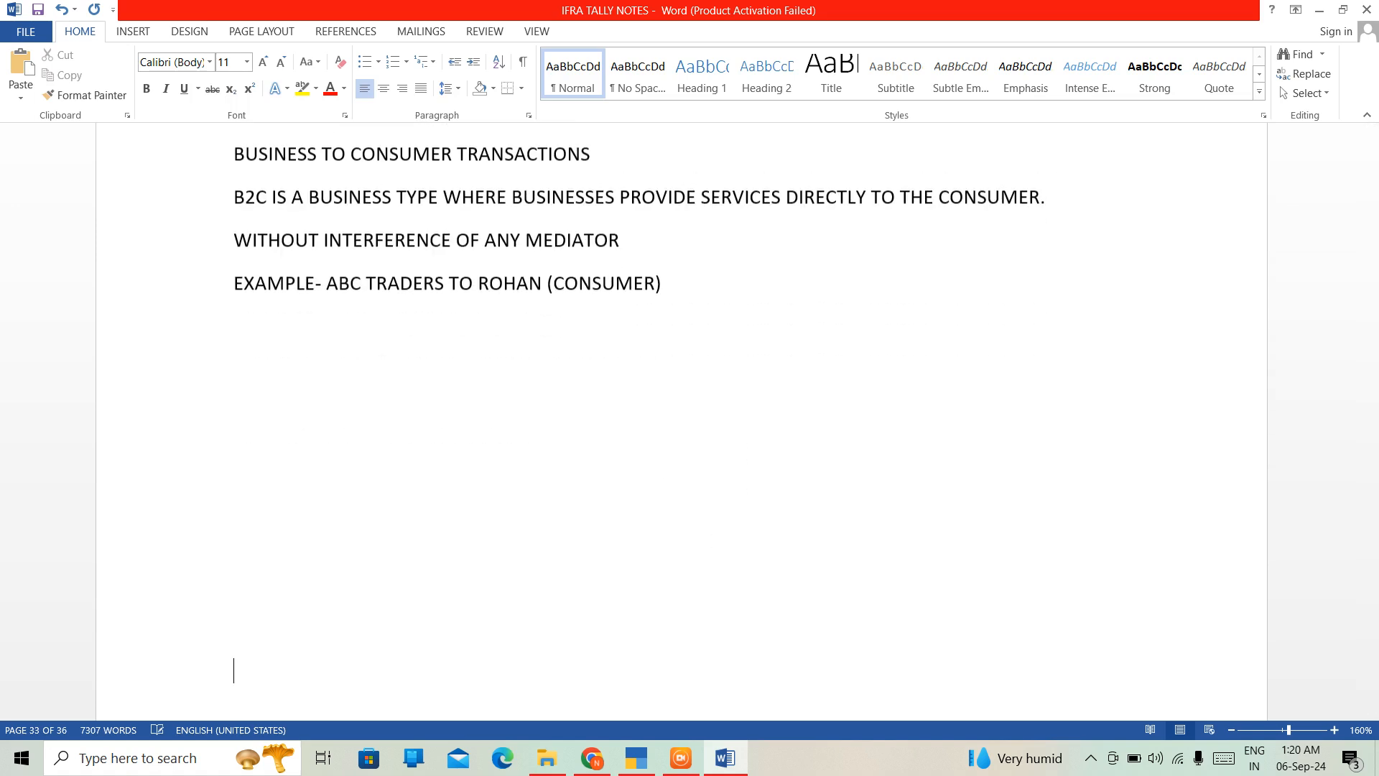
pyautogui.press('BackSpace')
pyautogui.press('BackSpace')
pyautogui.press('BackSpace')
pyautogui.press('BackSpace')
pyautogui.press('BackSpace')
pyautogui.press('BackSpace')
pyautogui.press('BackSpace')
pyautogui.press('BackSpace')
pyautogui.press('BackSpace')
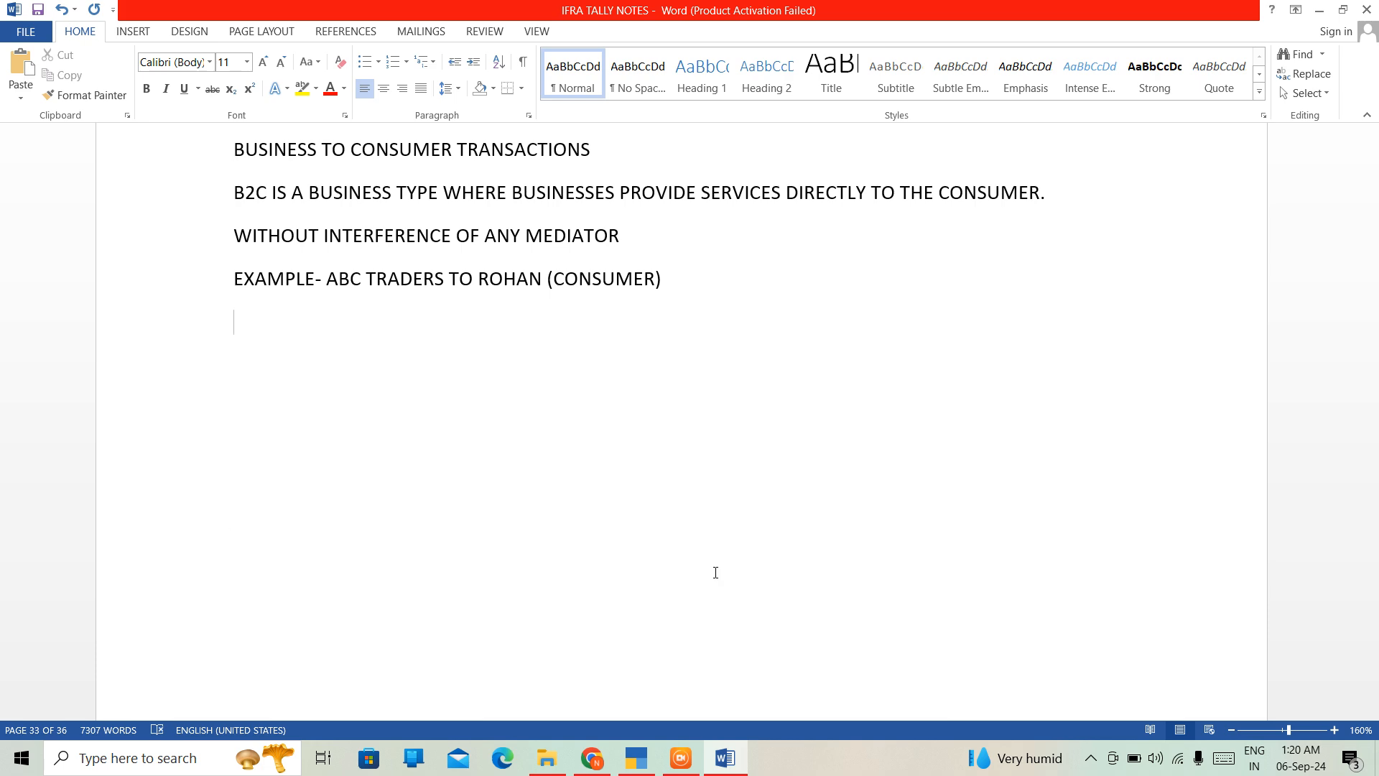
# Add a centred, bold and underlined heading "GSTR-1" below the B2C example line.
pyautogui.hotkey('ctrl', 'b')
pyautogui.hotkey('ctrl', 'e')
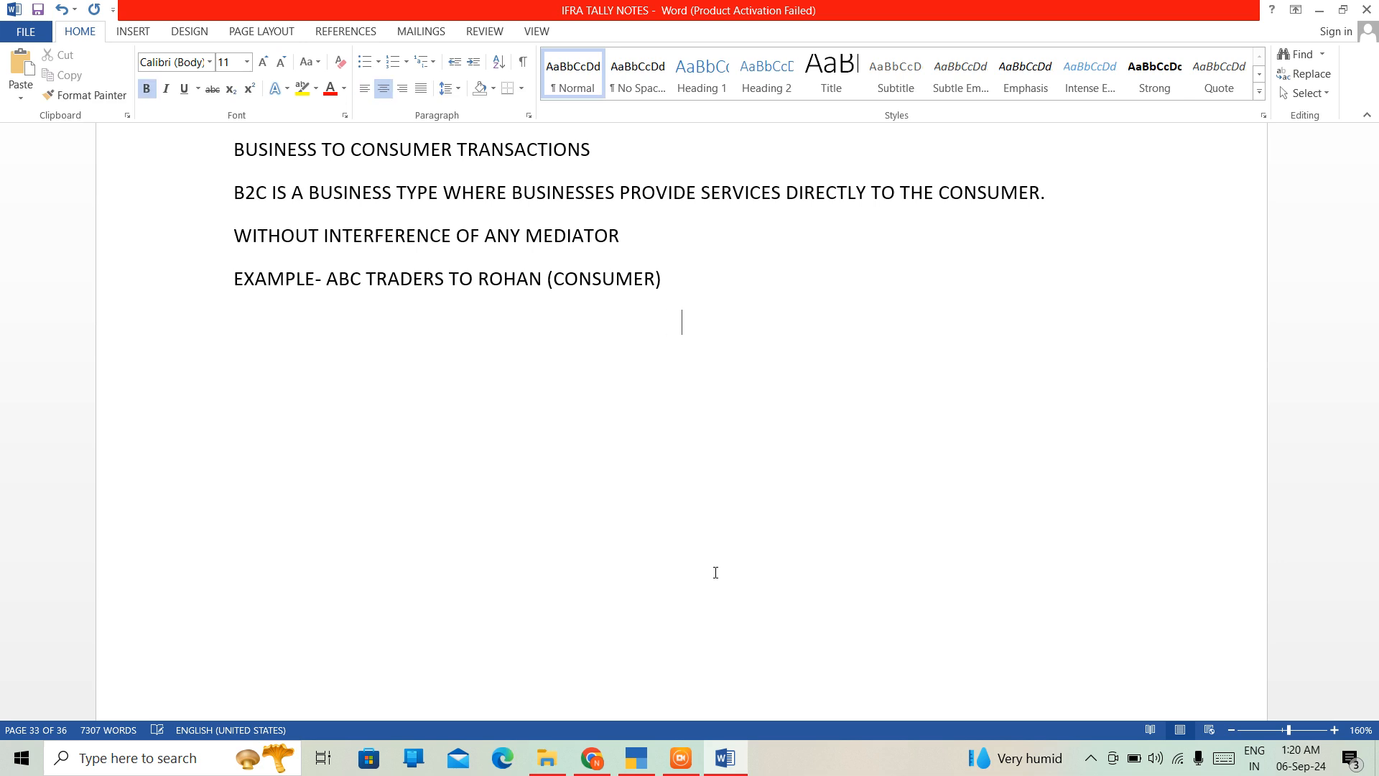
pyautogui.hotkey('ctrl', 'u')
pyautogui.write('STR')
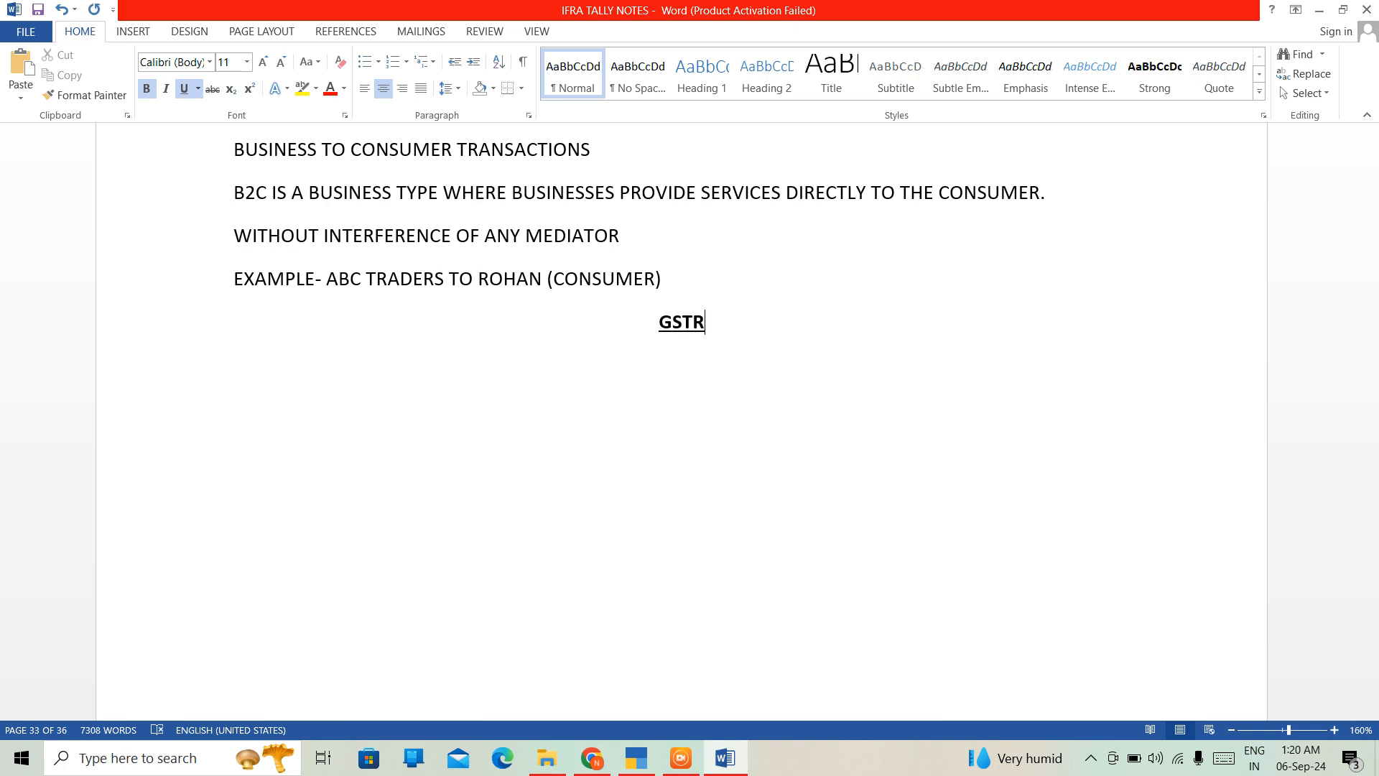
pyautogui.write('-1')
pyautogui.press('Down')
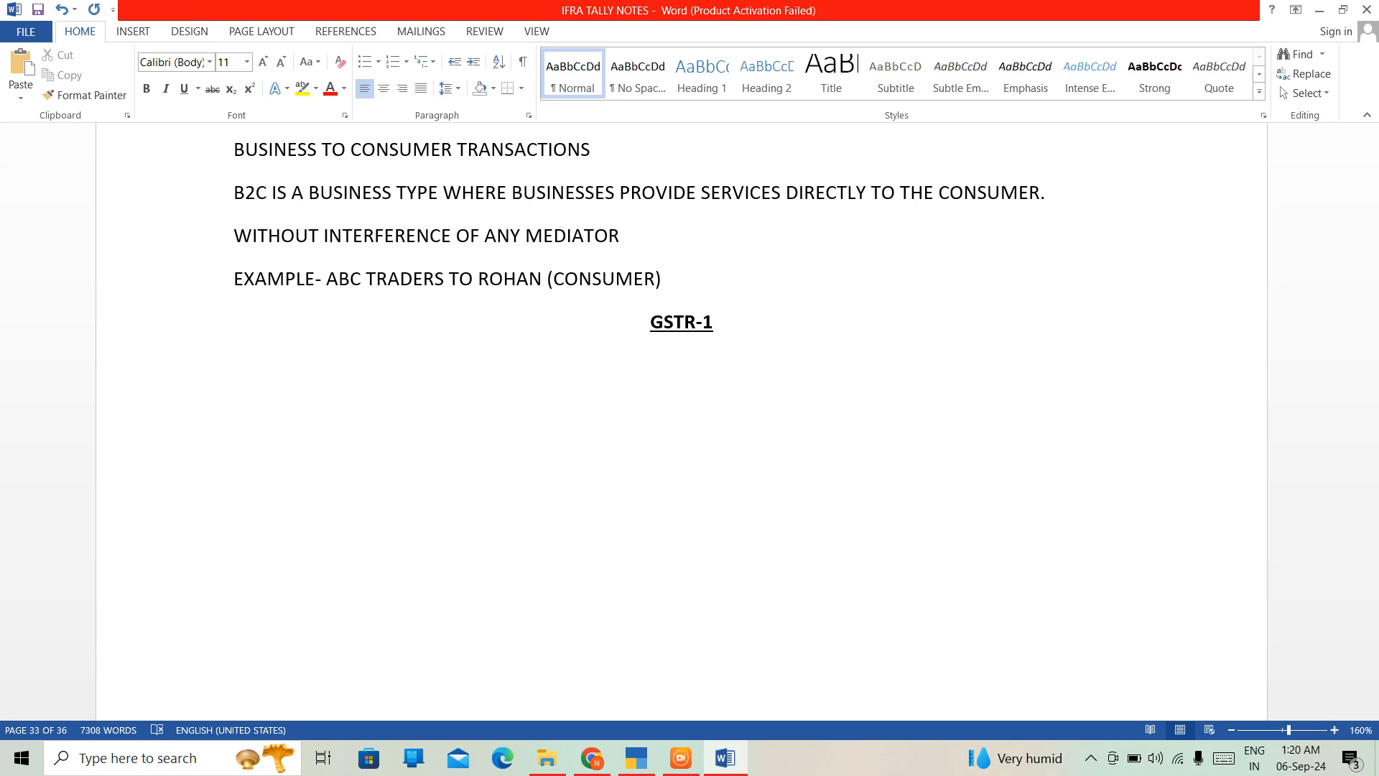
# Enter the line "IT IS RELATED TO OUTWARD SUPPLY (SALES)" under the GSTR-1 heading.
pyautogui.write('IT IS REA')
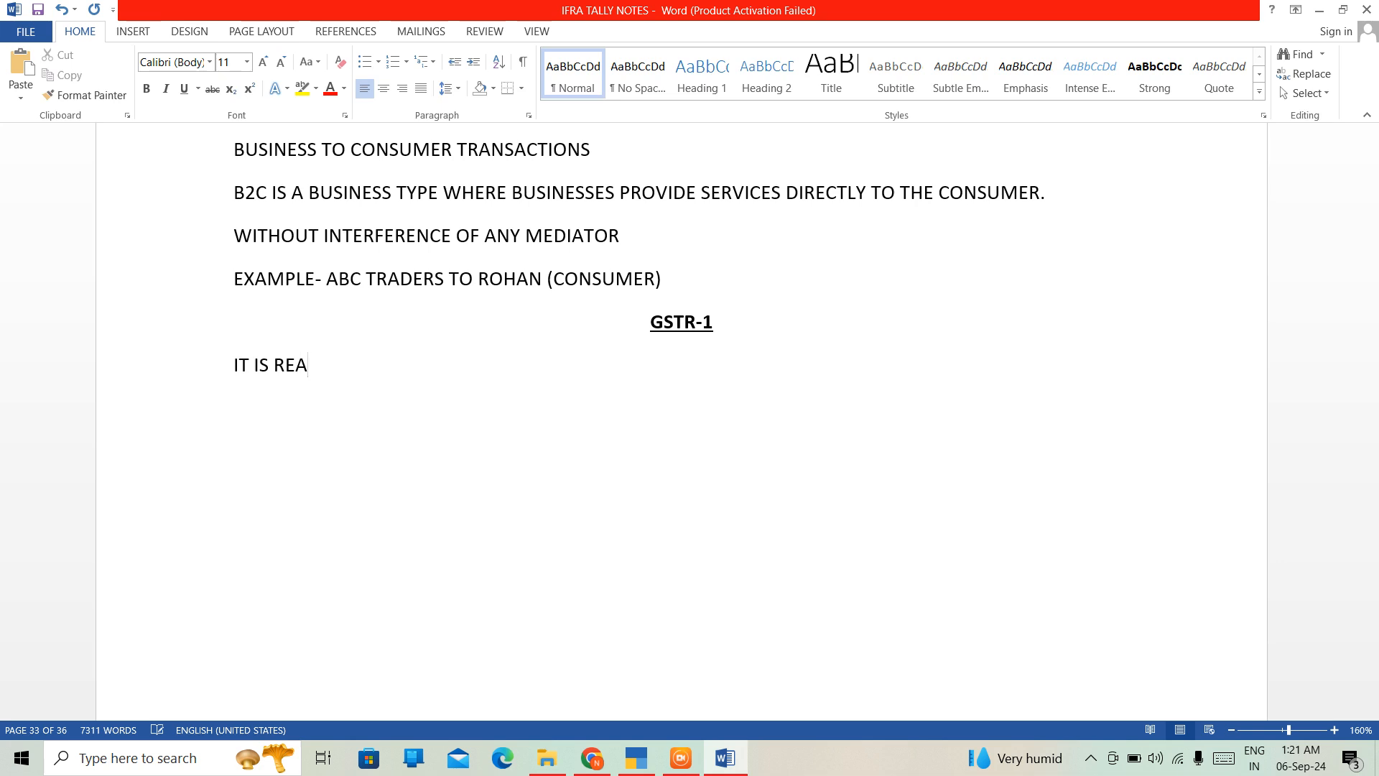
pyautogui.press('BackSpace')
pyautogui.write('LATED T')
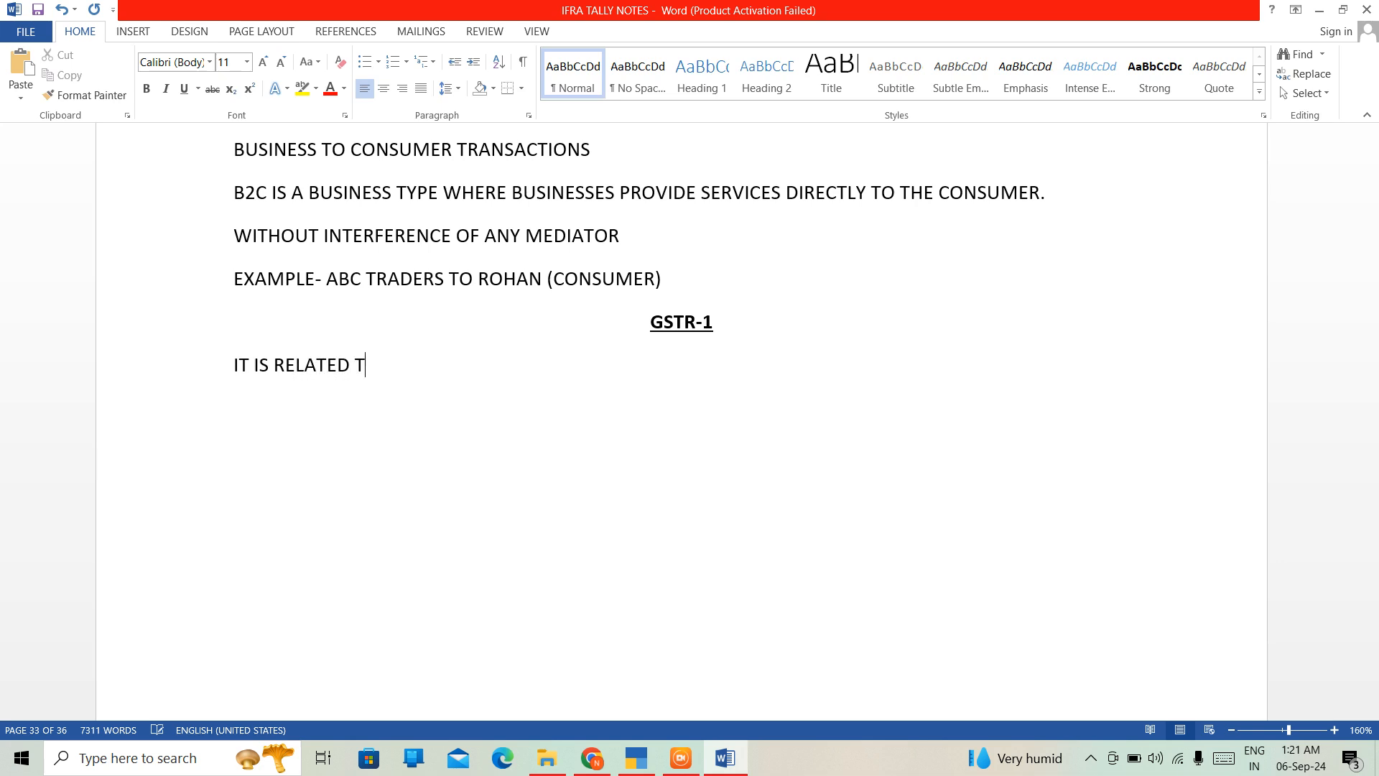
pyautogui.write('O OUTWARD')
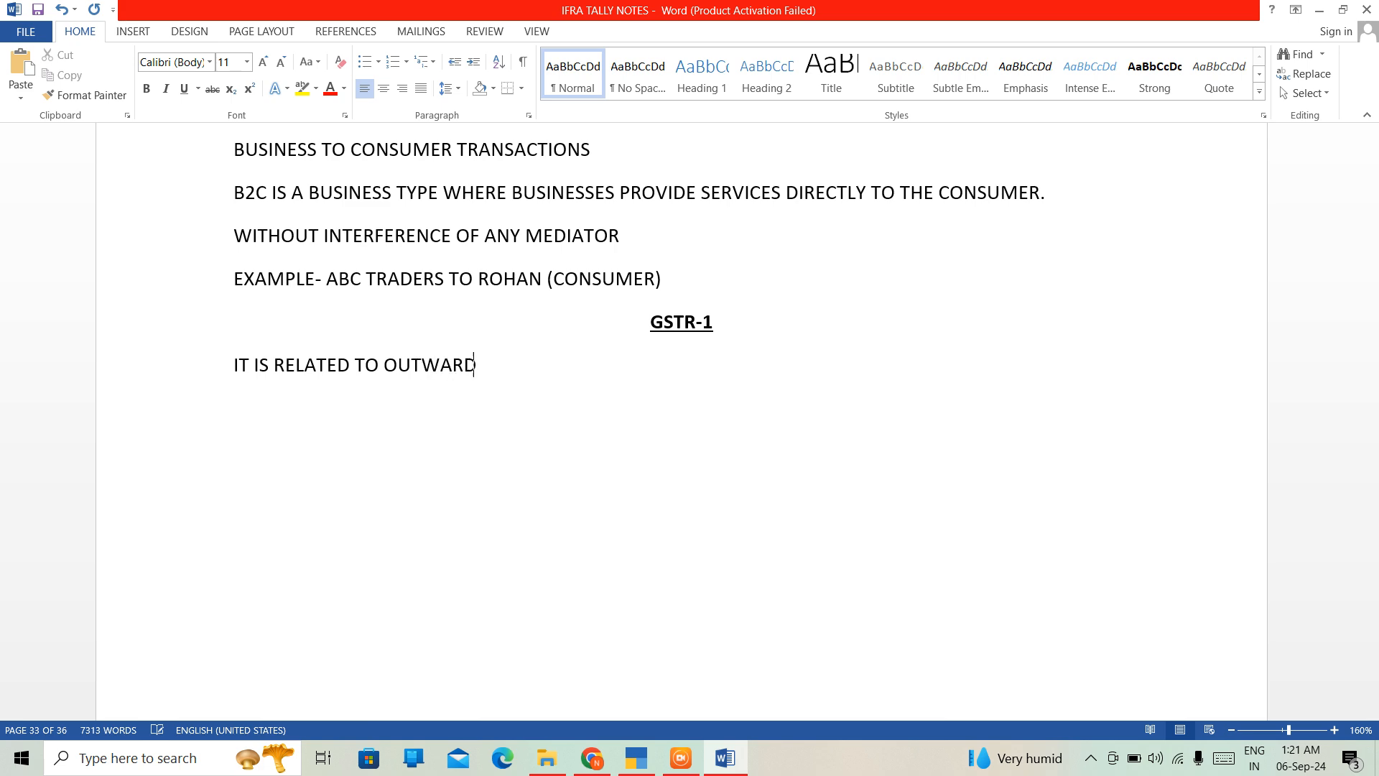
pyautogui.write(' SUPPLY')
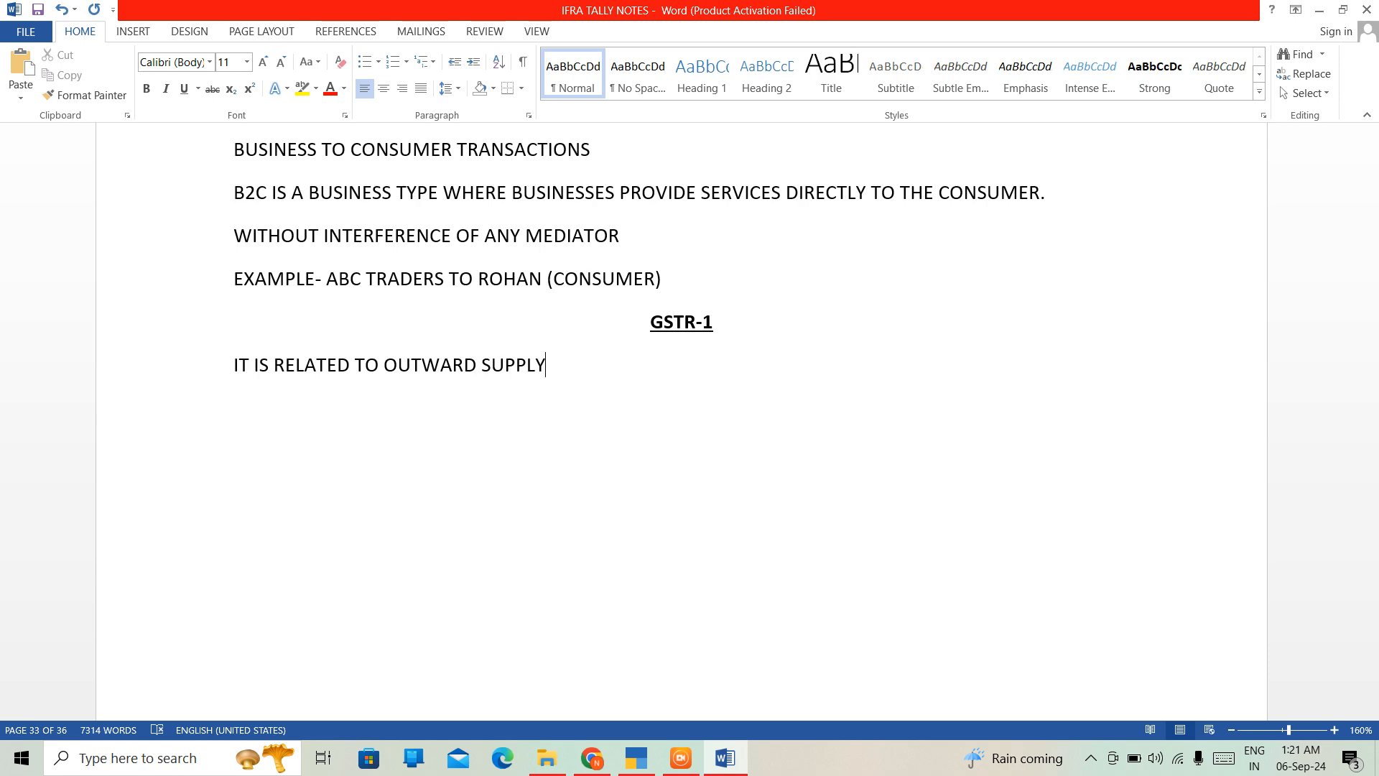
pyautogui.write('(SALES')
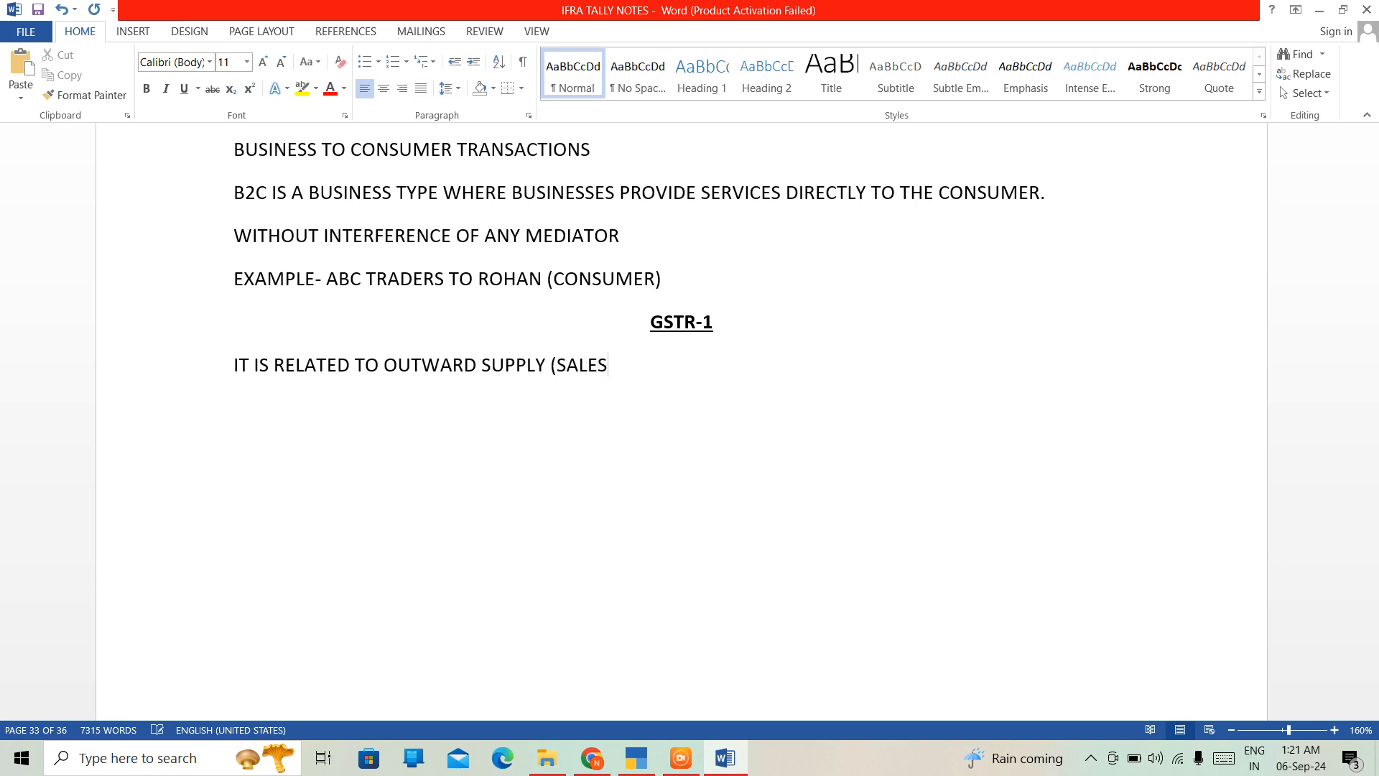
pyautogui.write(')')
# Add a bulleted list under the GSTR-1 line with SALES NIL RATED, SALES EXEMPTED, SALES RETURN and SALES TAXABLE.
pyautogui.press('Return')
pyautogui.click(365, 61)
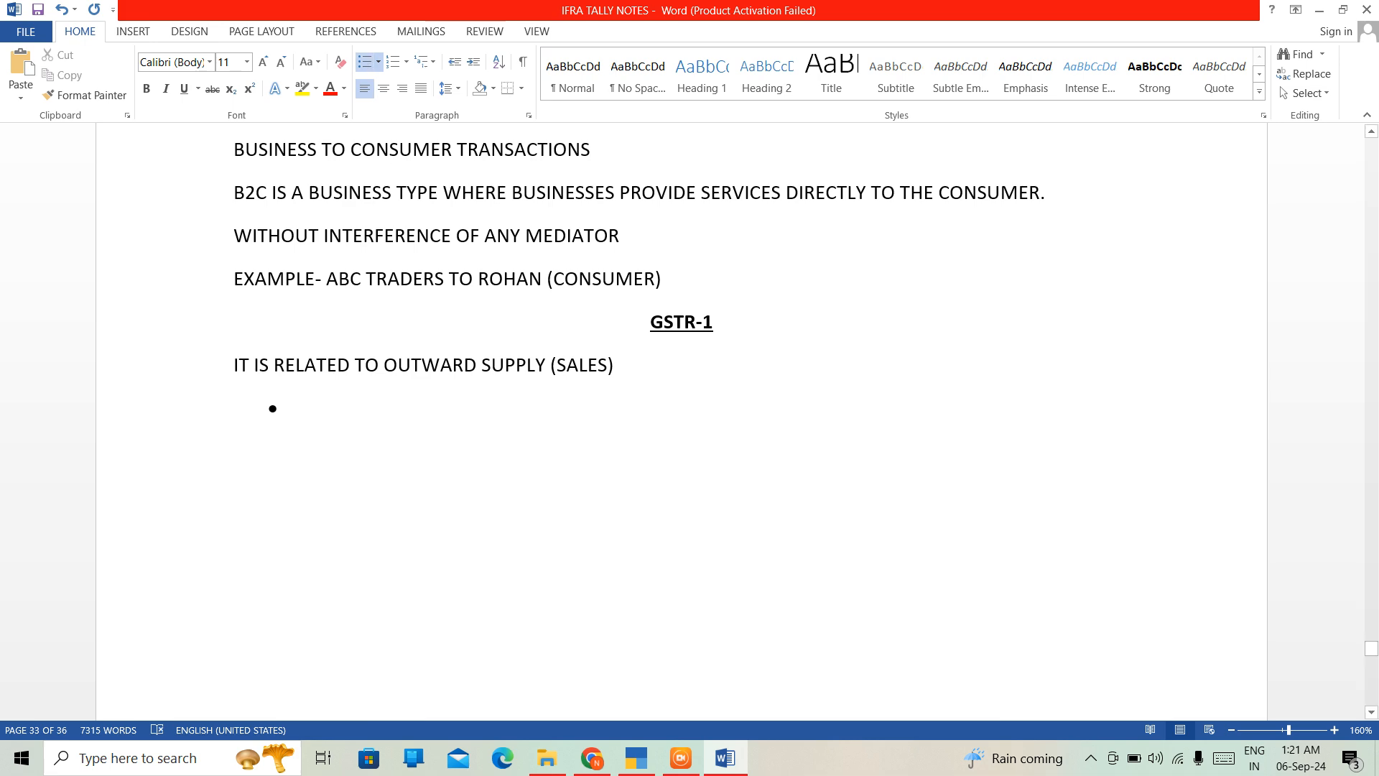
pyautogui.write('SALES ')
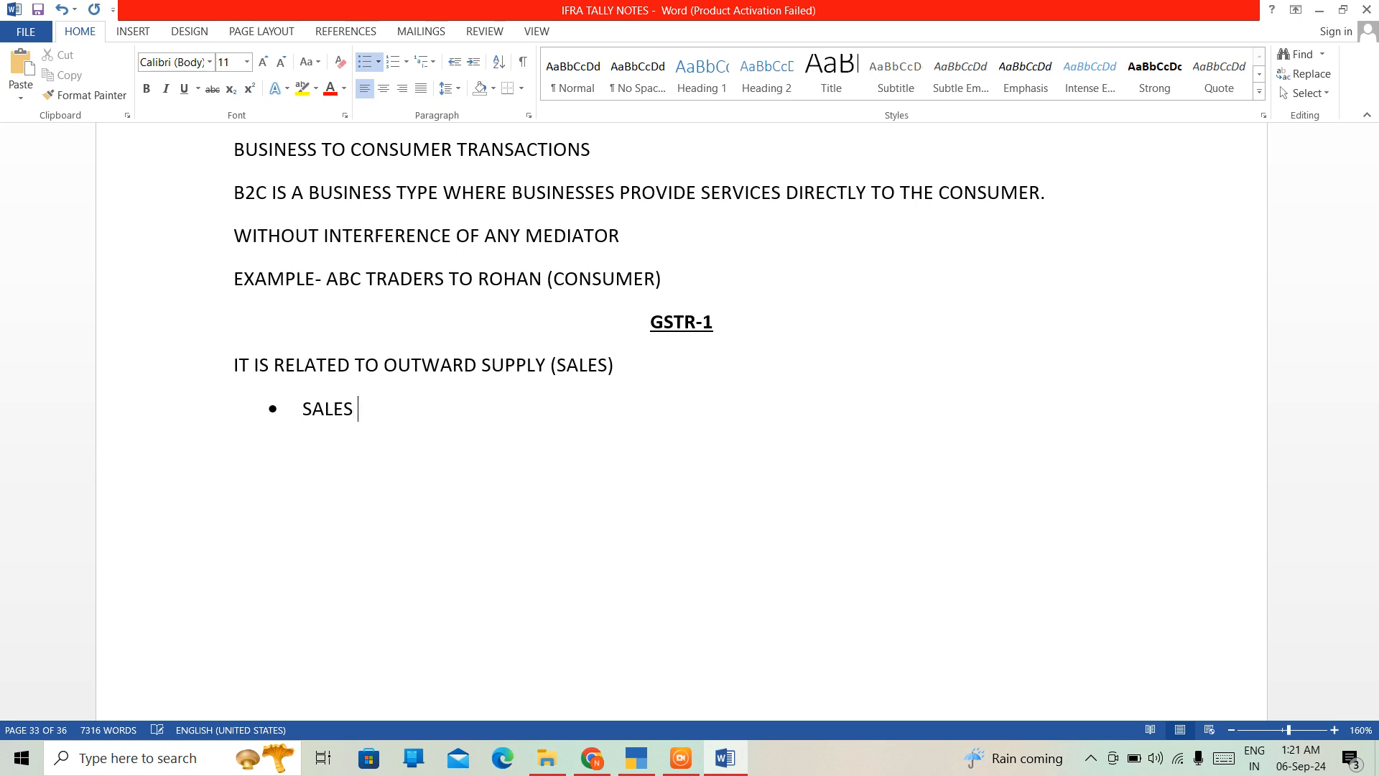
pyautogui.write('NIL RATED')
pyautogui.press('Return')
pyautogui.write('SALES ')
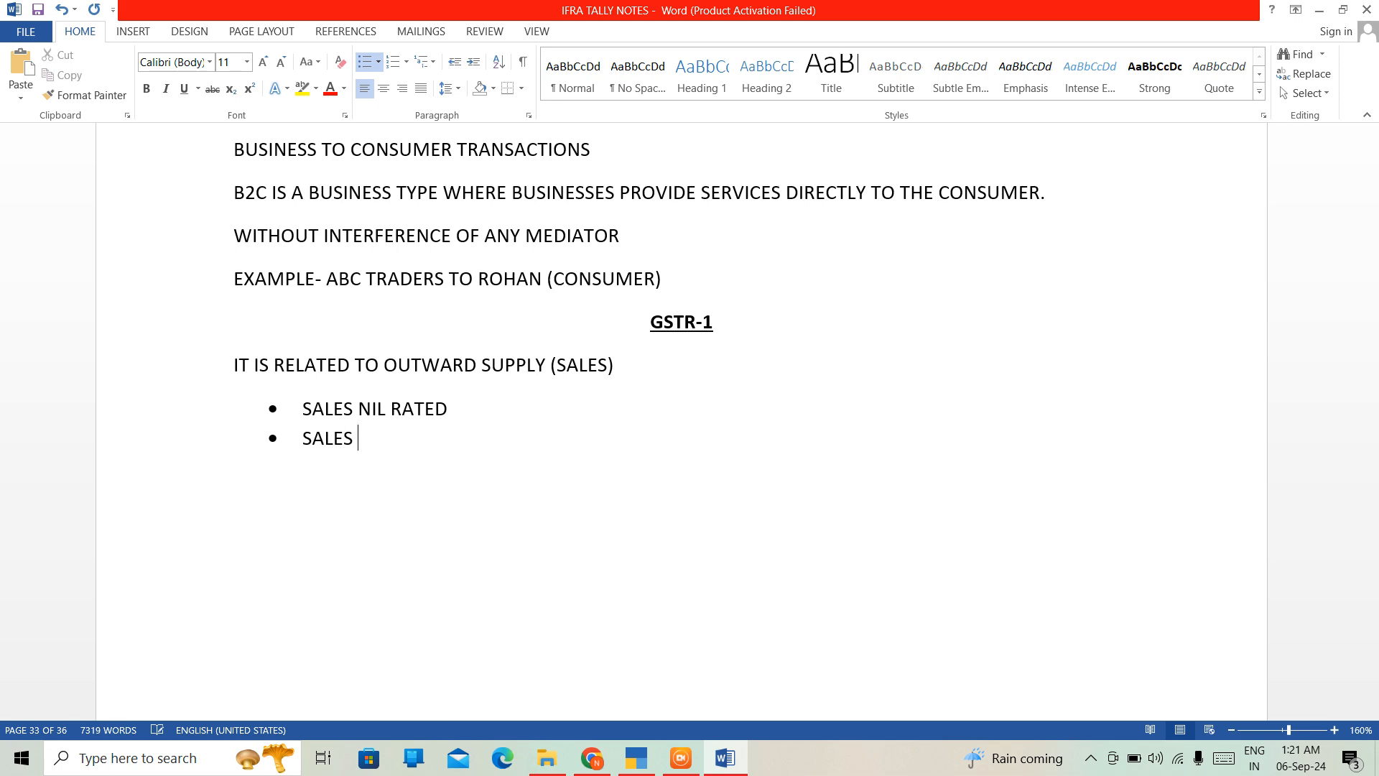
pyautogui.write('EXEMPTED')
pyautogui.press('Return')
pyautogui.write('SA')
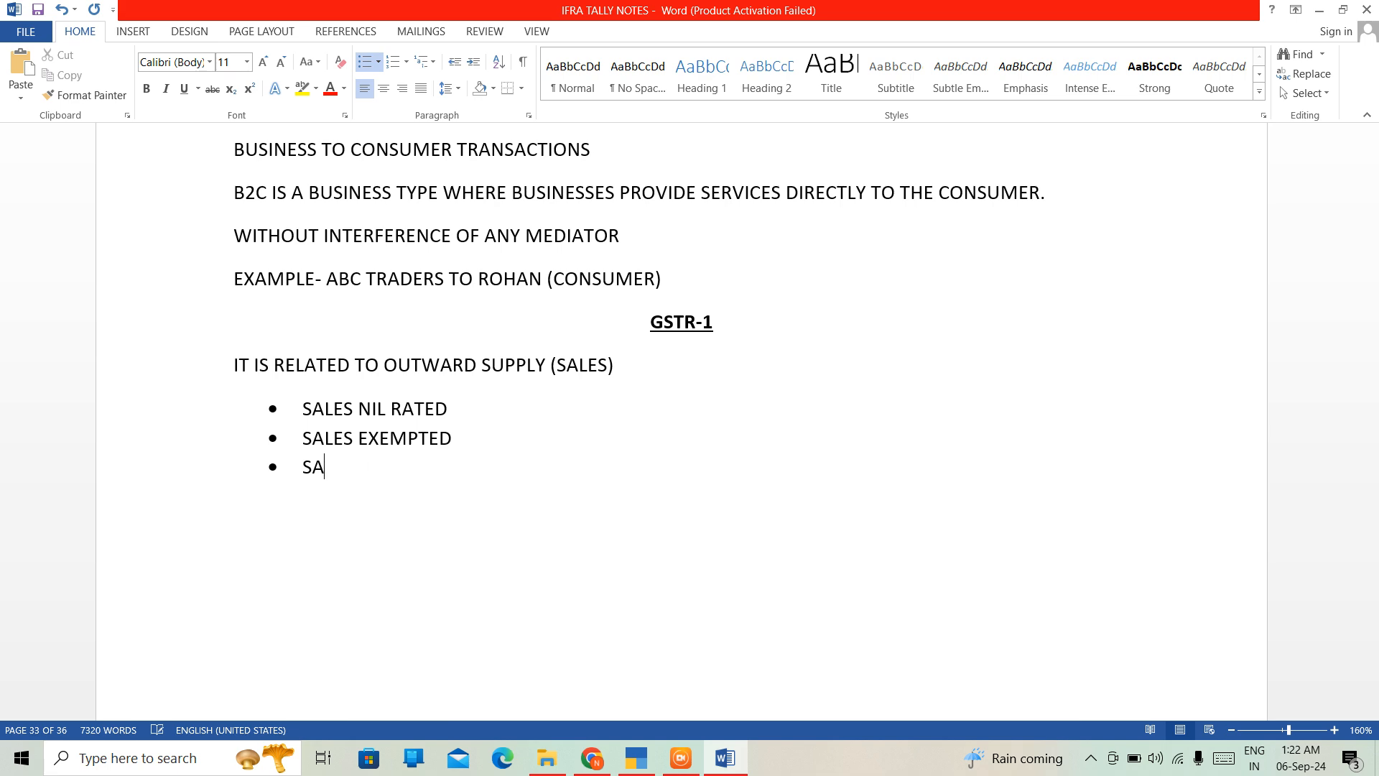
pyautogui.write('LES RETURN')
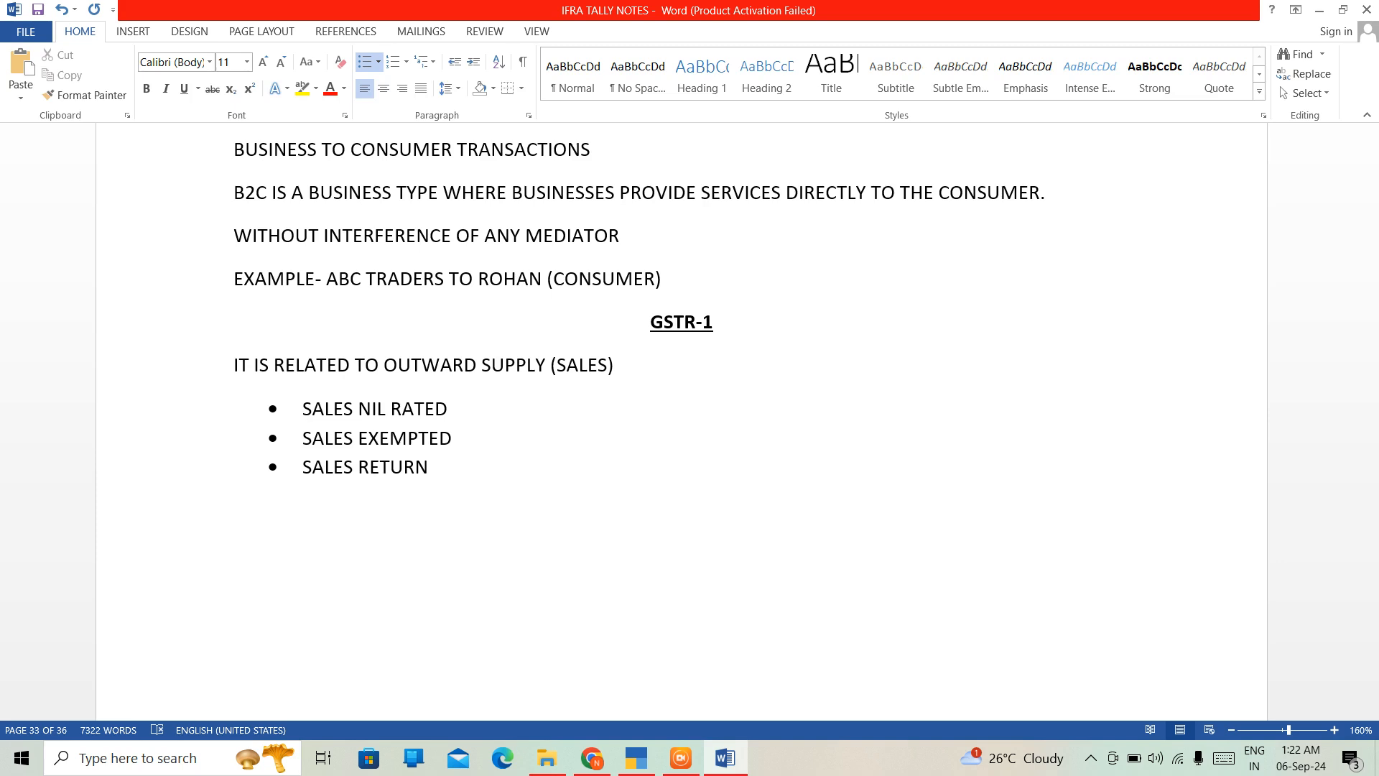
pyautogui.press('Return')
pyautogui.write('SALES TAXABLE')
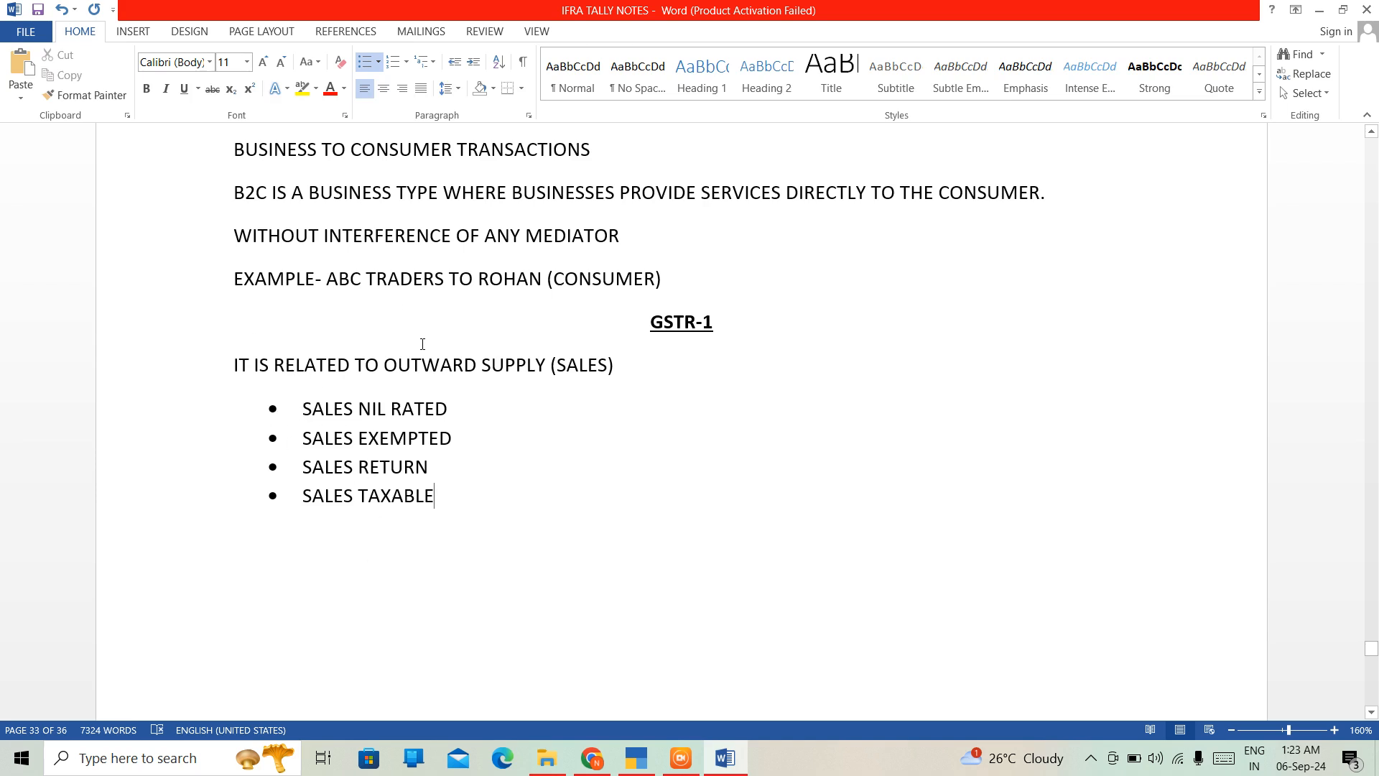
# Review the notes from the GSTR-1 bullet list back up through the B2C section to the B2B section.
pyautogui.press('Up')
pyautogui.press('Up')
pyautogui.press('Up')
pyautogui.press('Up')
pyautogui.press('Up')
pyautogui.press('Up')
pyautogui.press('Up')
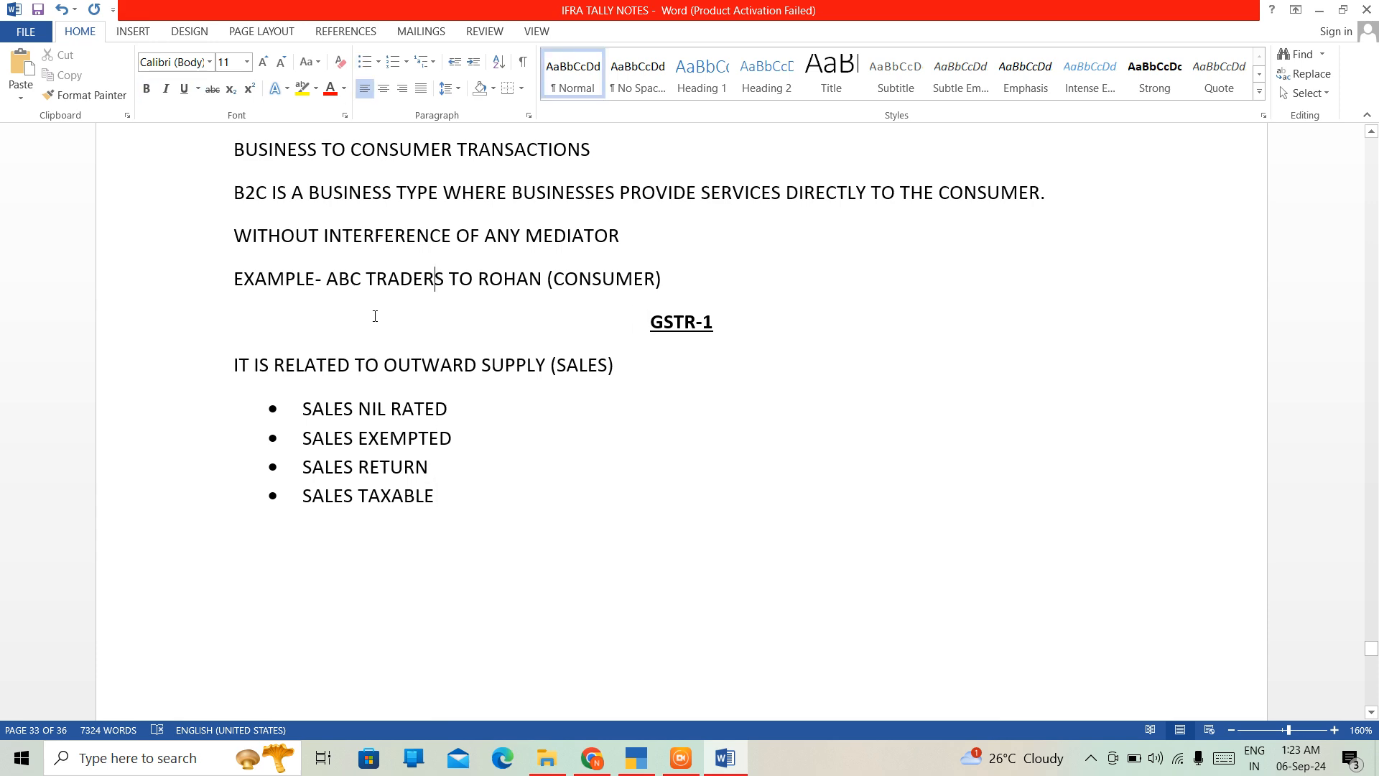
pyautogui.press('Up')
pyautogui.press('Up')
pyautogui.press('Up')
pyautogui.press('Up')
pyautogui.press('Up')
pyautogui.press('Up')
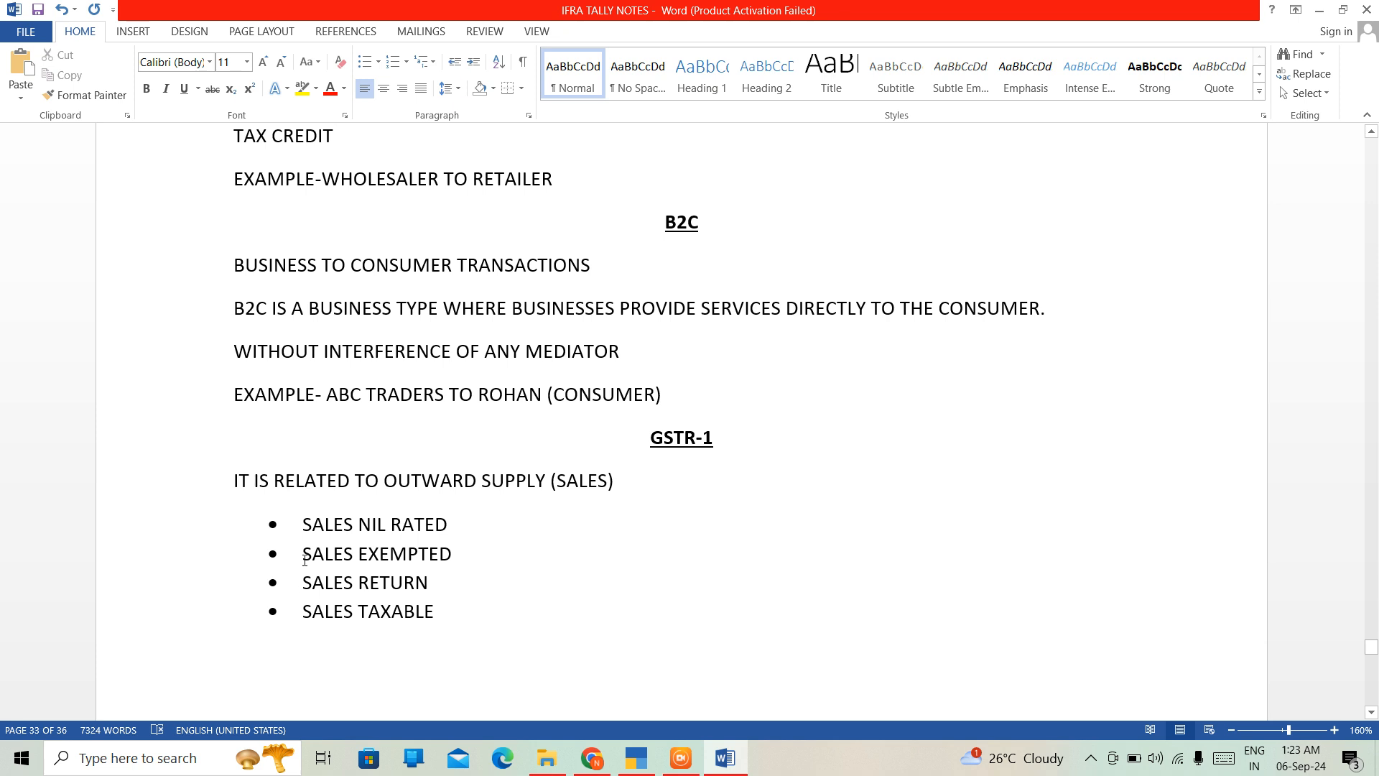
pyautogui.press('Up')
pyautogui.press('Up')
pyautogui.press('Up')
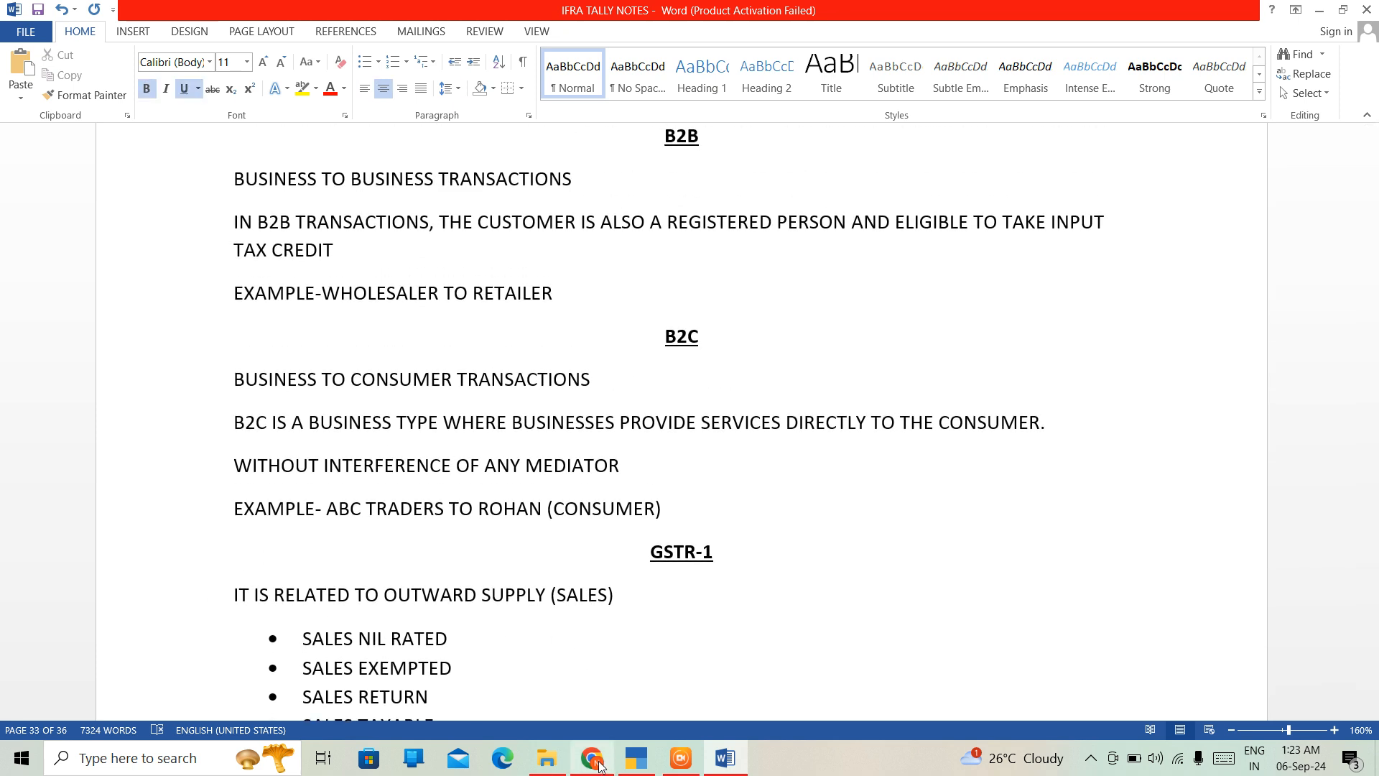
# Switch to the GST portal in Chrome and look at the Downloads options, Offline Tools and GST Statistics.
pyautogui.hotkey('alt', 'Tab')
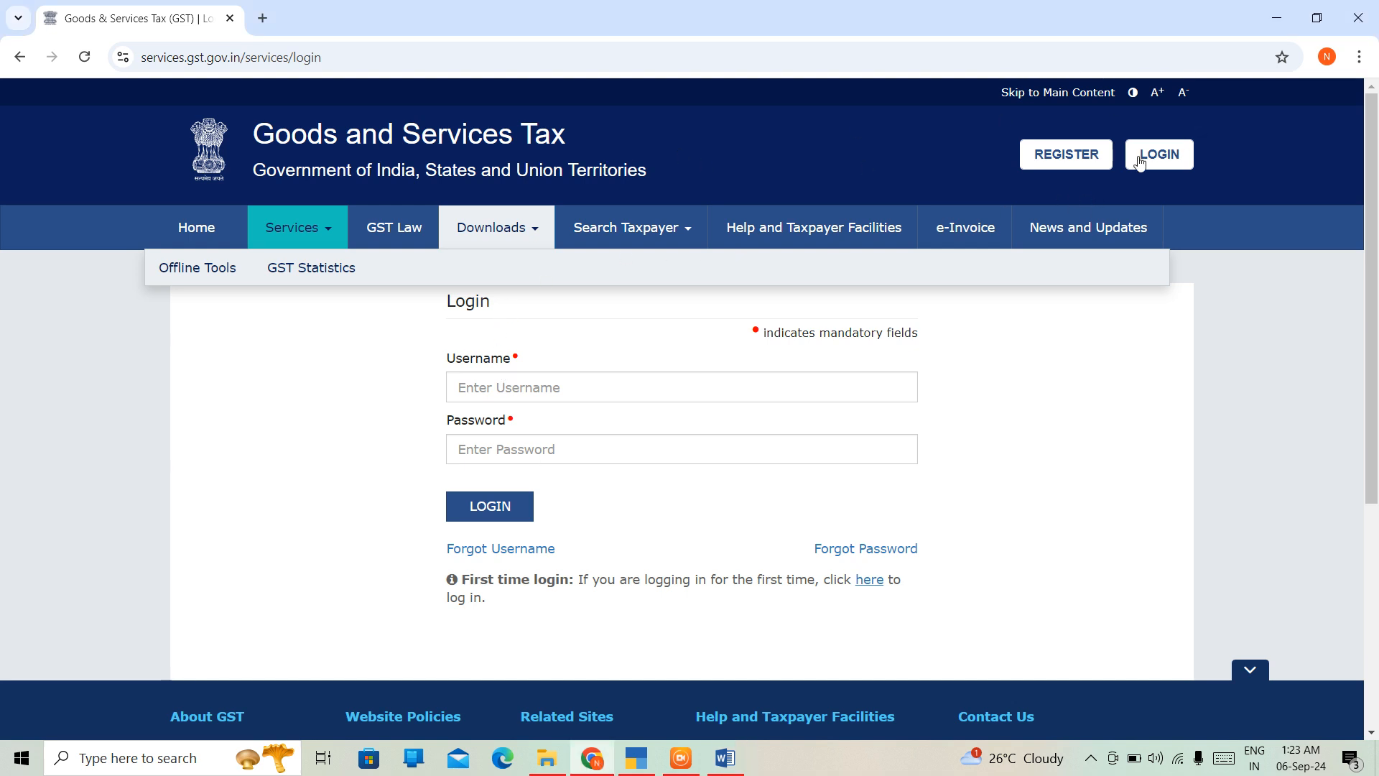
pyautogui.click(514, 229)
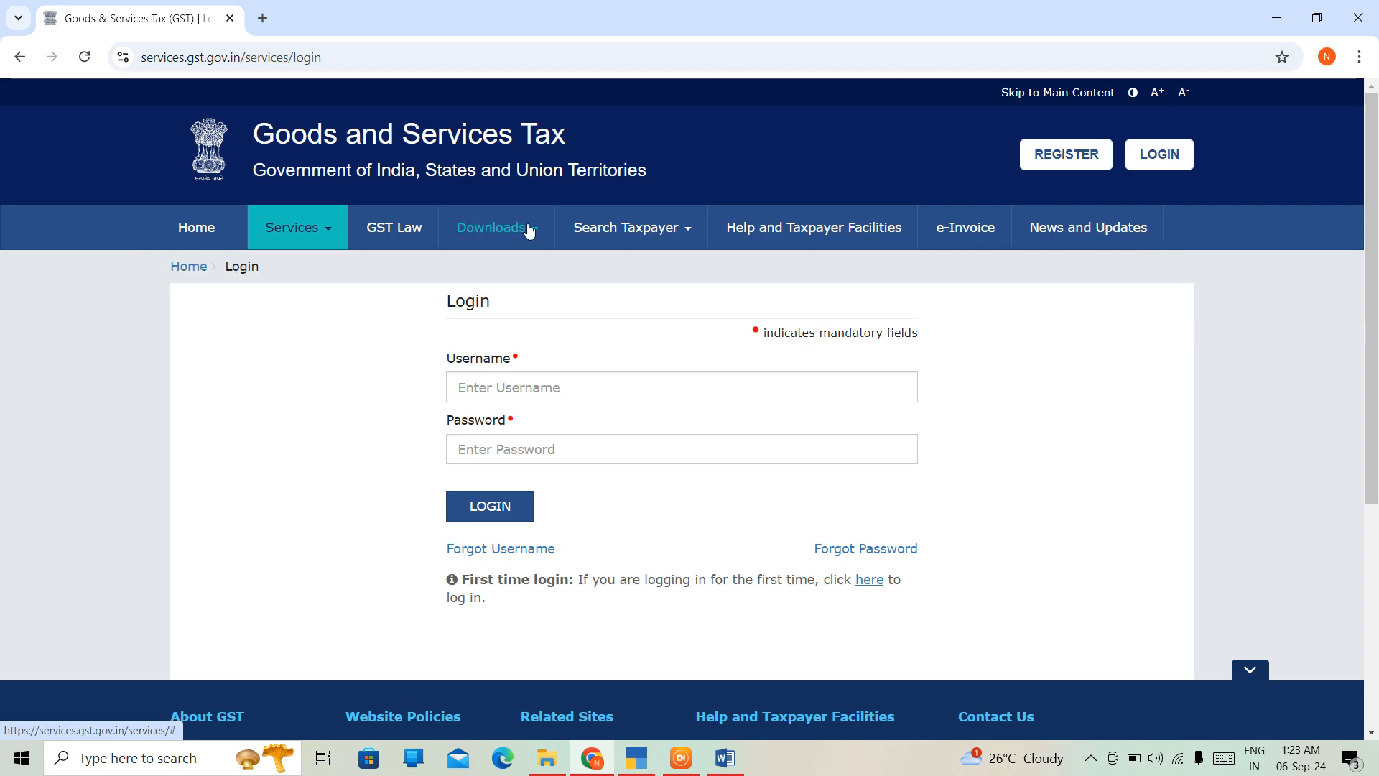
pyautogui.click(530, 230)
pyautogui.moveTo(225, 280)
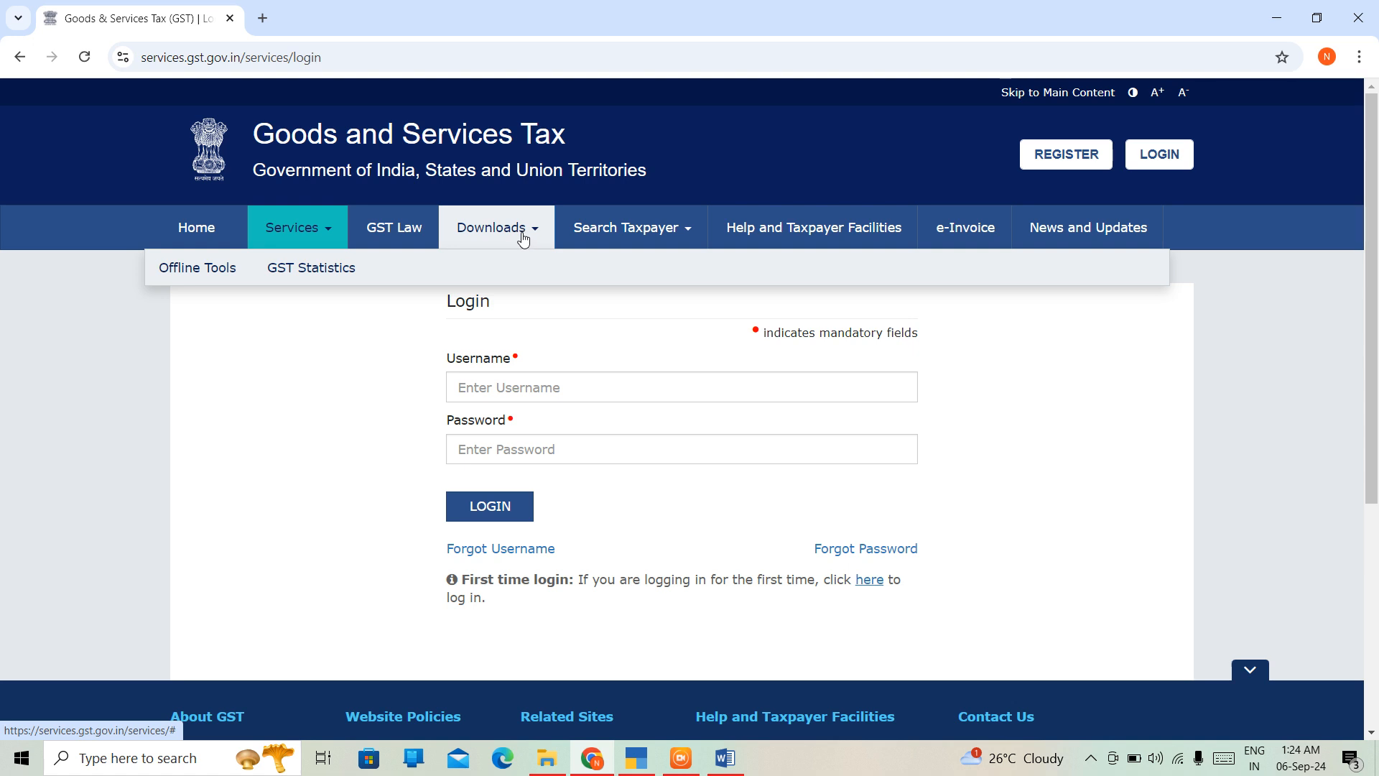
pyautogui.moveTo(189, 271)
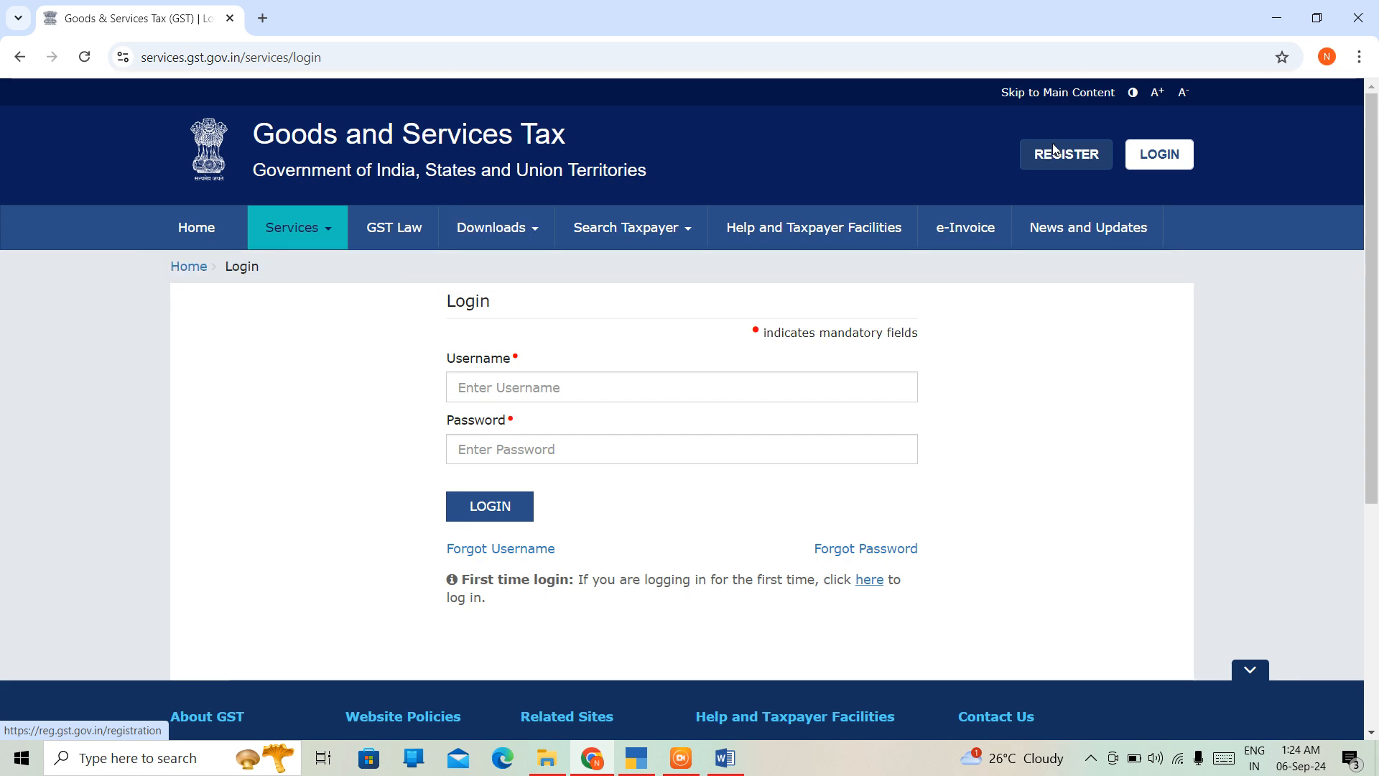
# Open the GST portal's New Registration form and review its fields down to the captcha and back to the beginning.
pyautogui.click(1054, 161)
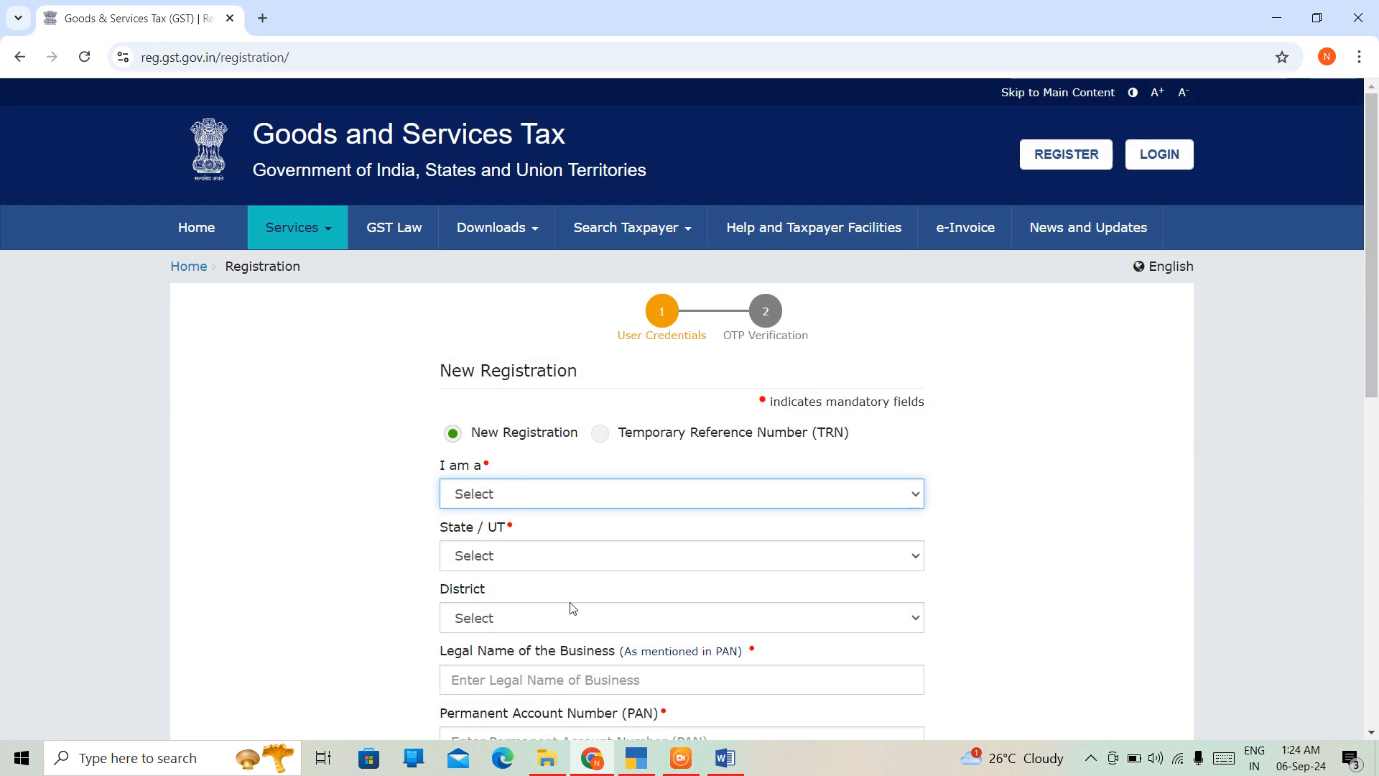
pyautogui.scroll(-6, 573, 608)
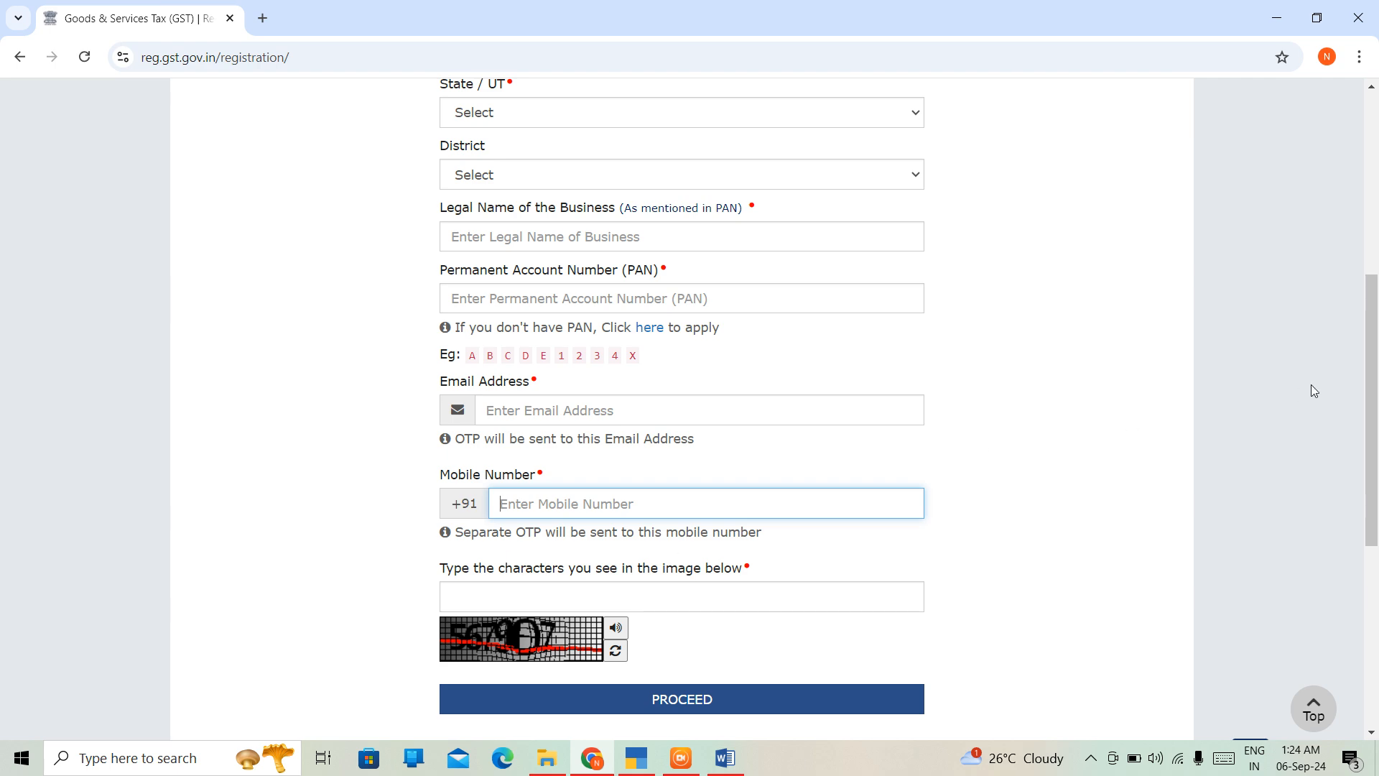
pyautogui.click(1377, 258)
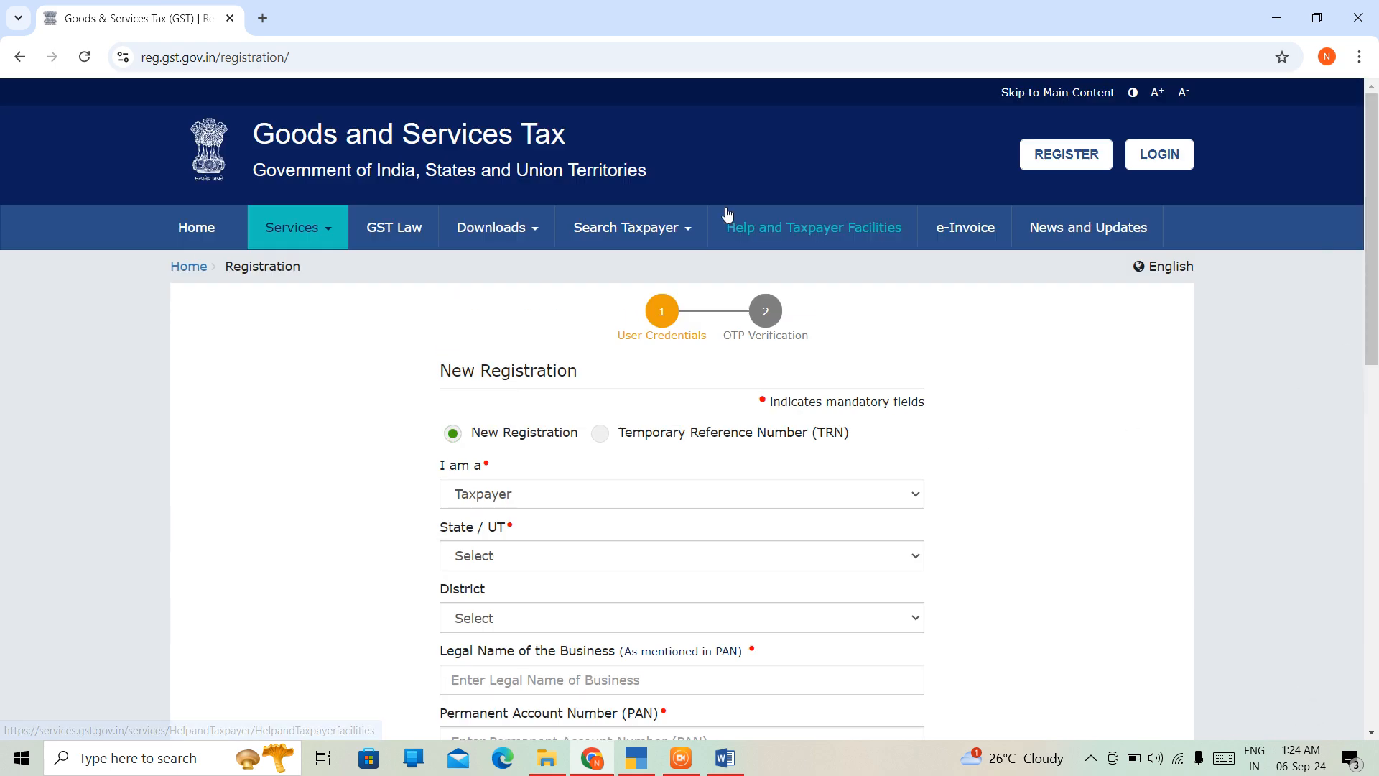